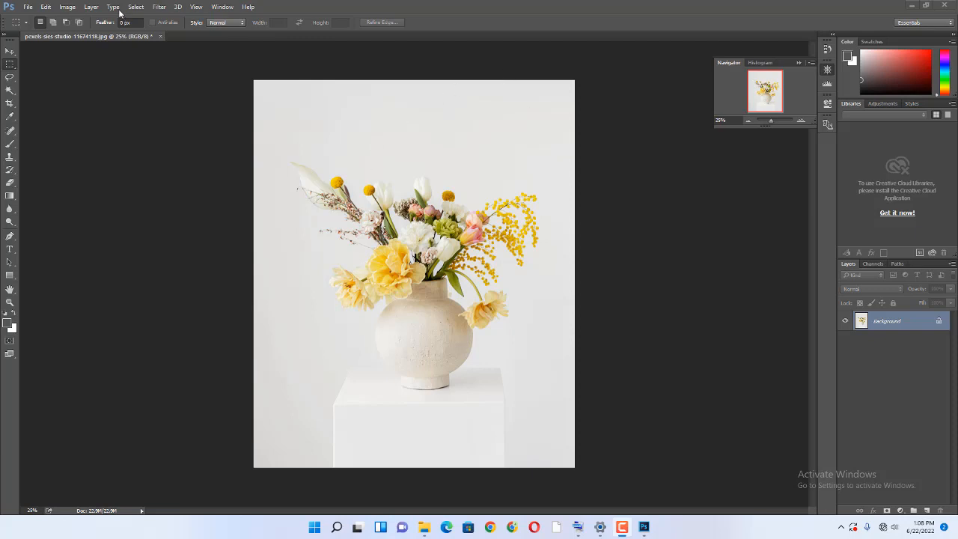
Isolate the Blue channel and multiply it with itself through Calculations, outputting the result as a new channel.
{"action": "left_click", "coordinate": [872, 265]}
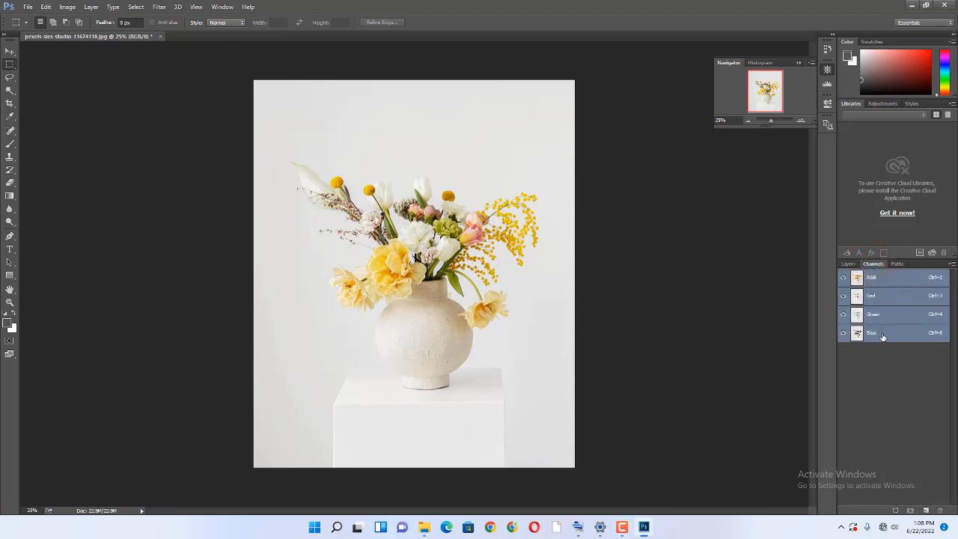
{"action": "left_click", "coordinate": [882, 335]}
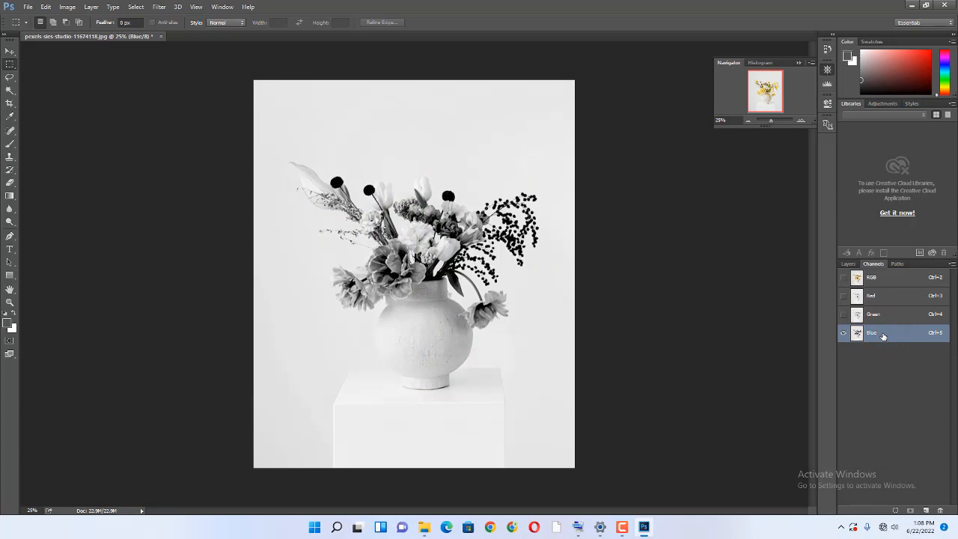
{"action": "left_click", "coordinate": [64, 9]}
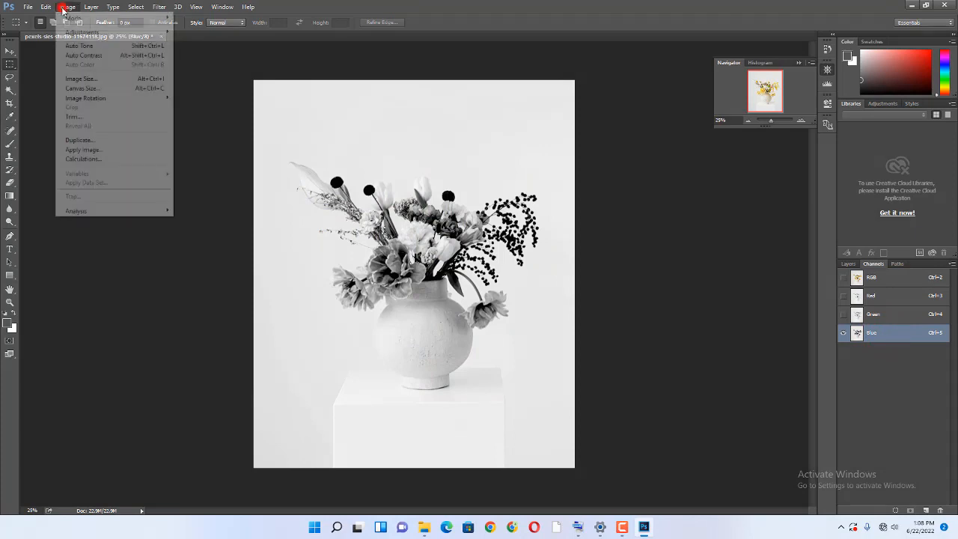
{"action": "left_click", "coordinate": [110, 160]}
{"action": "left_click_drag", "start_coordinate": [683, 137], "coordinate": [710, 136]}
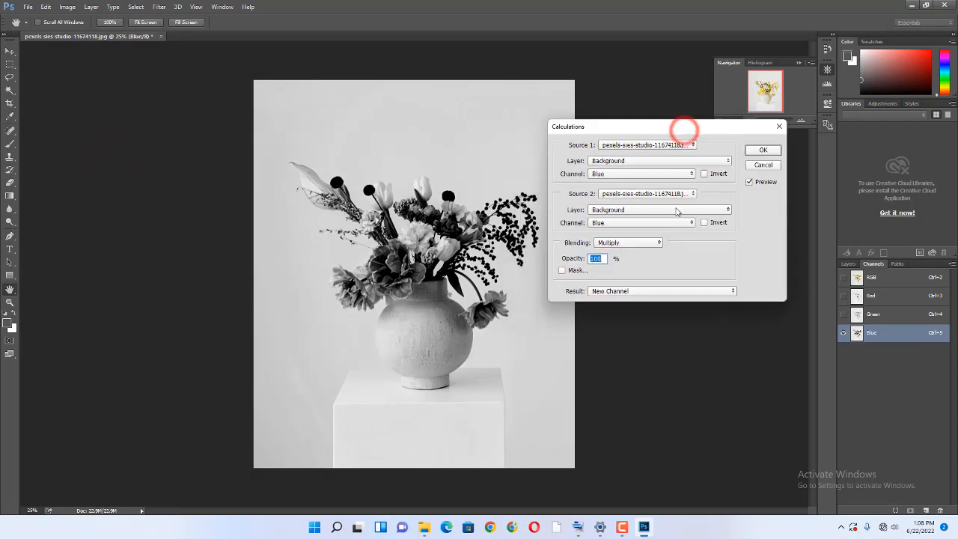
{"action": "left_click", "coordinate": [763, 150]}
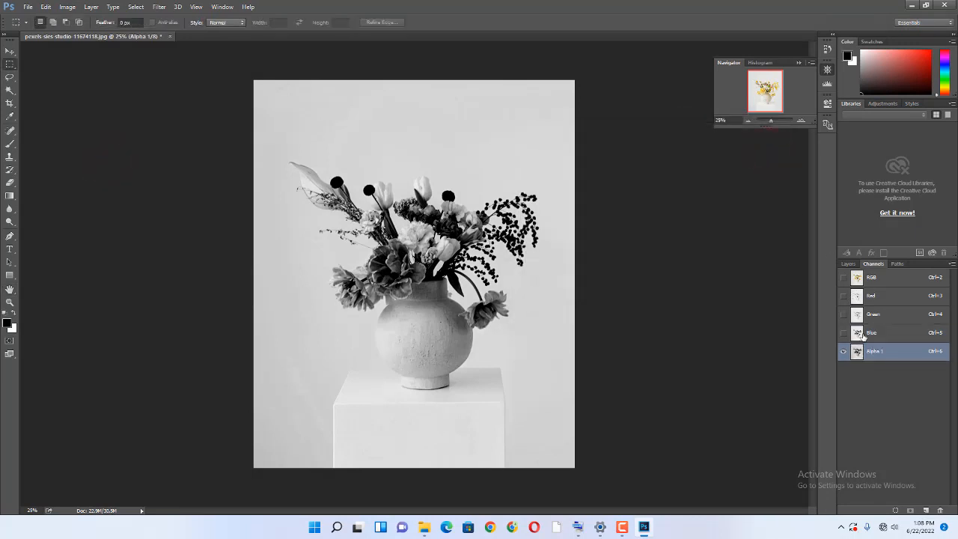
Use Calculations to multiply the Alpha 1 channel with itself at 100% opacity into a new channel.
{"action": "left_click", "coordinate": [68, 7]}
{"action": "left_click", "coordinate": [94, 159]}
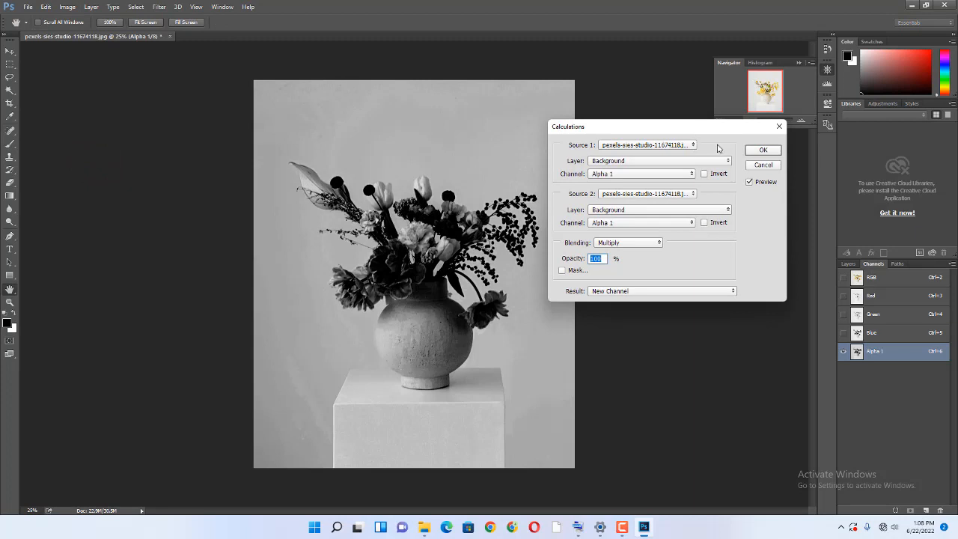
{"action": "left_click", "coordinate": [762, 150]}
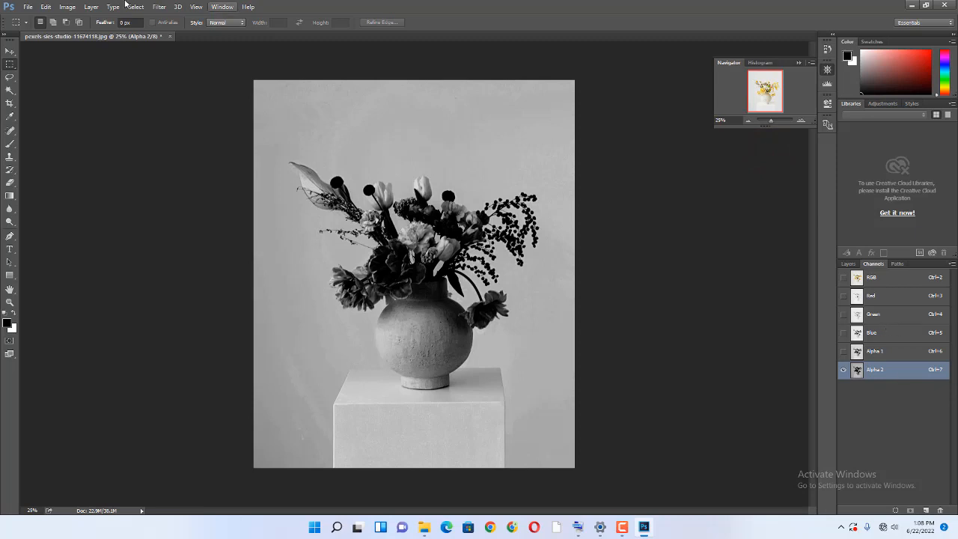
Use Calculations to multiply the Alpha 2 channel with itself at 20% opacity into a new channel.
{"action": "left_click", "coordinate": [68, 7]}
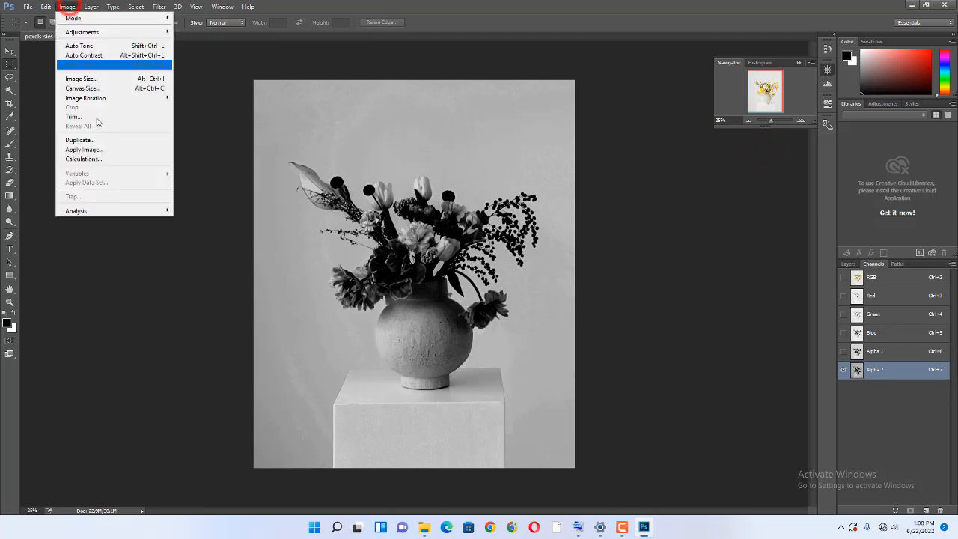
{"action": "left_click", "coordinate": [96, 159]}
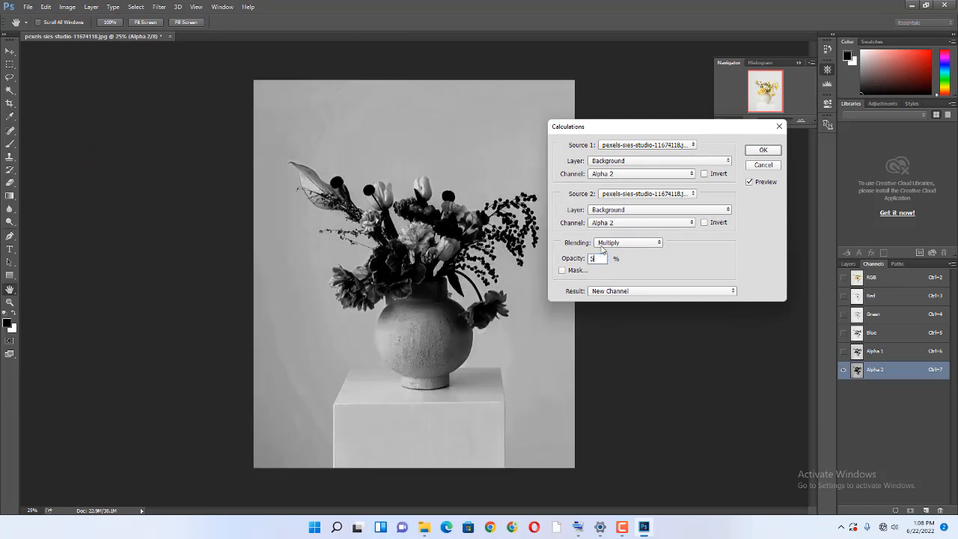
{"action": "type", "text": "0"}
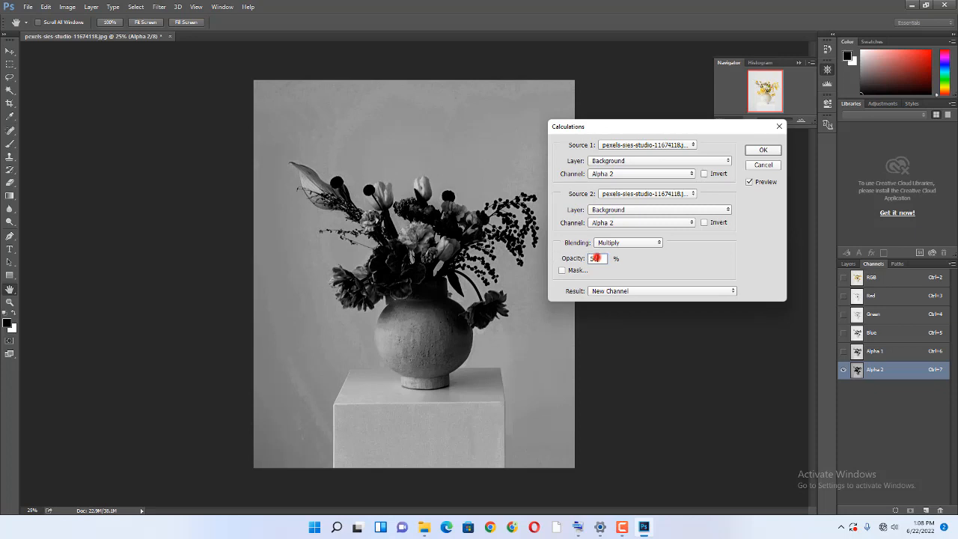
{"action": "double_click", "coordinate": [596, 257]}
{"action": "type", "text": "30"}
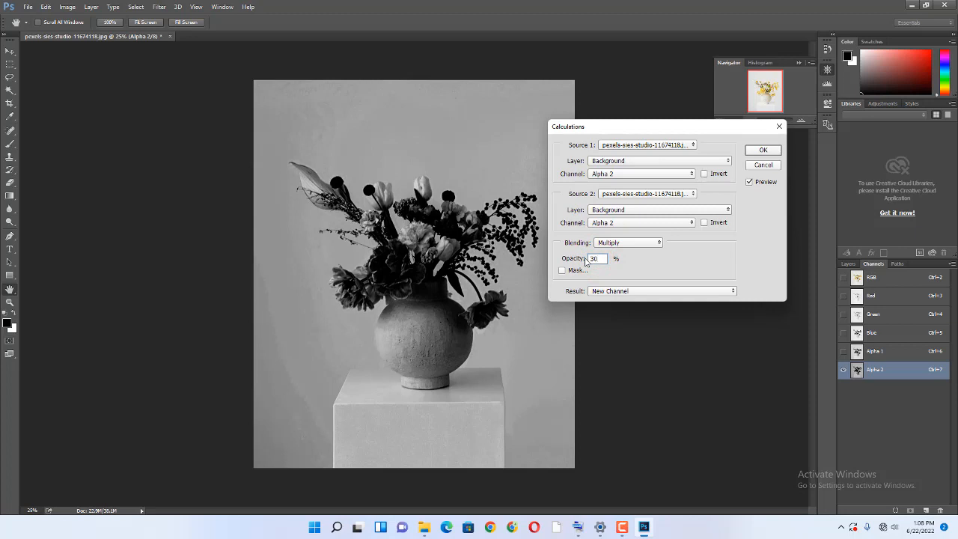
{"action": "double_click", "coordinate": [596, 258]}
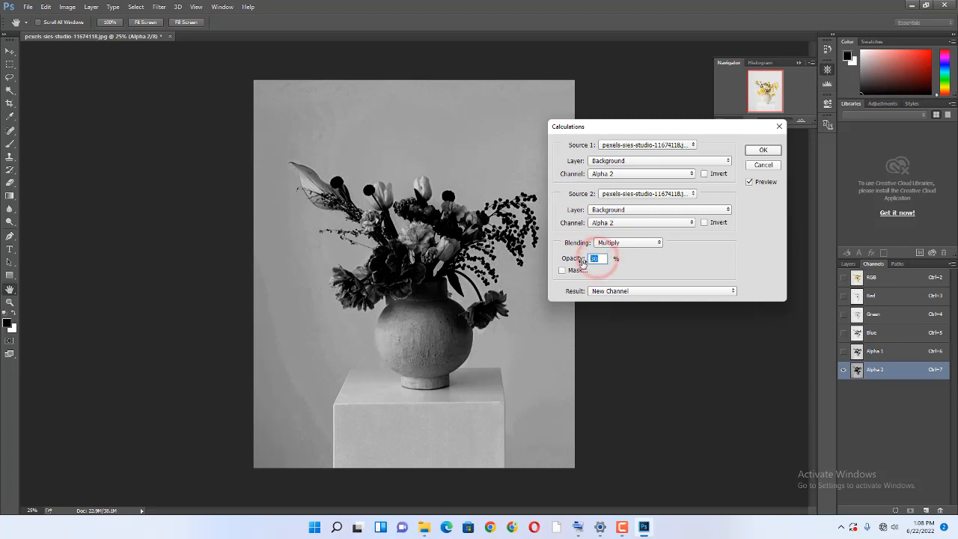
{"action": "type", "text": "20"}
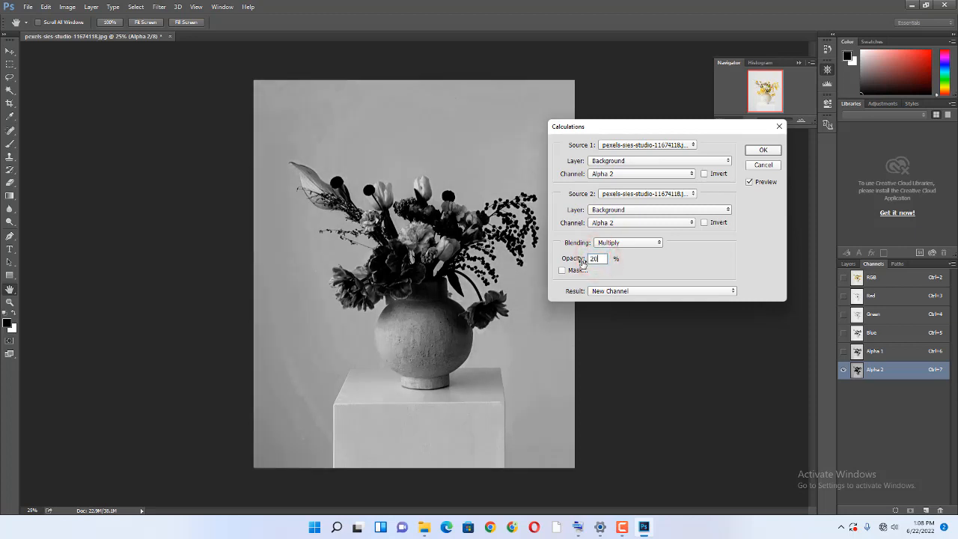
{"action": "left_click", "coordinate": [763, 149]}
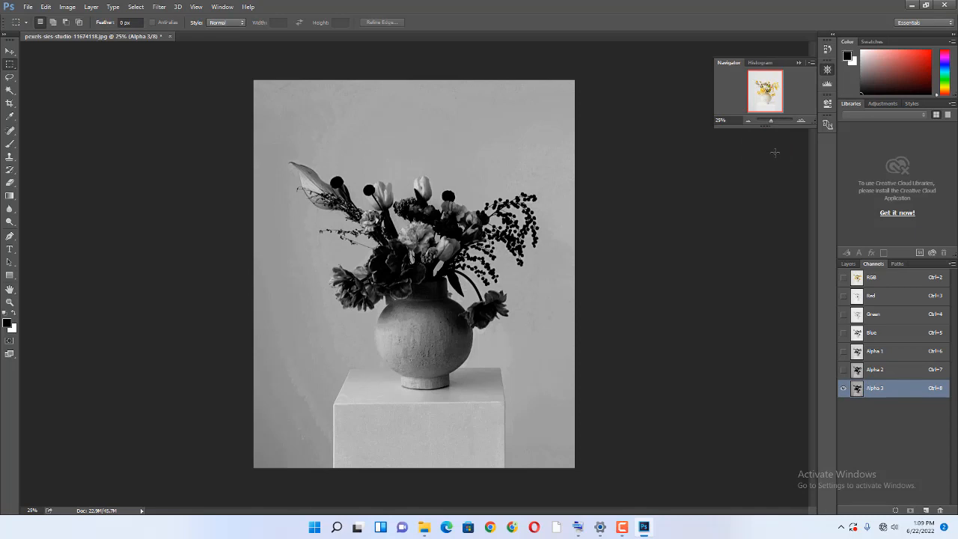
Increase the contrast of the Alpha 3 channel with Levels, setting the black input to about 77 and the white input to about 192.
{"action": "left_click", "coordinate": [65, 7]}
{"action": "mouse_move", "coordinate": [85, 35]}
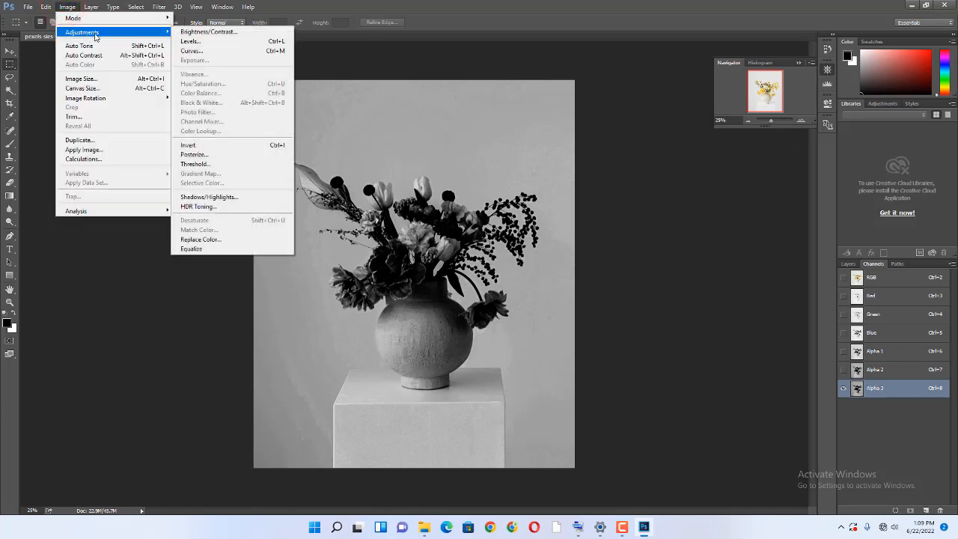
{"action": "left_click", "coordinate": [231, 45]}
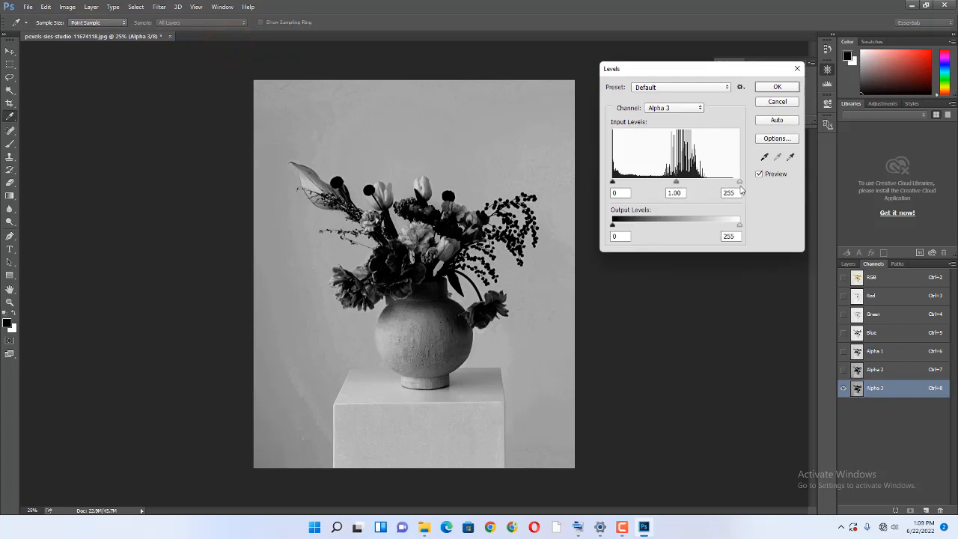
{"action": "left_click_drag", "start_coordinate": [741, 182], "coordinate": [708, 184]}
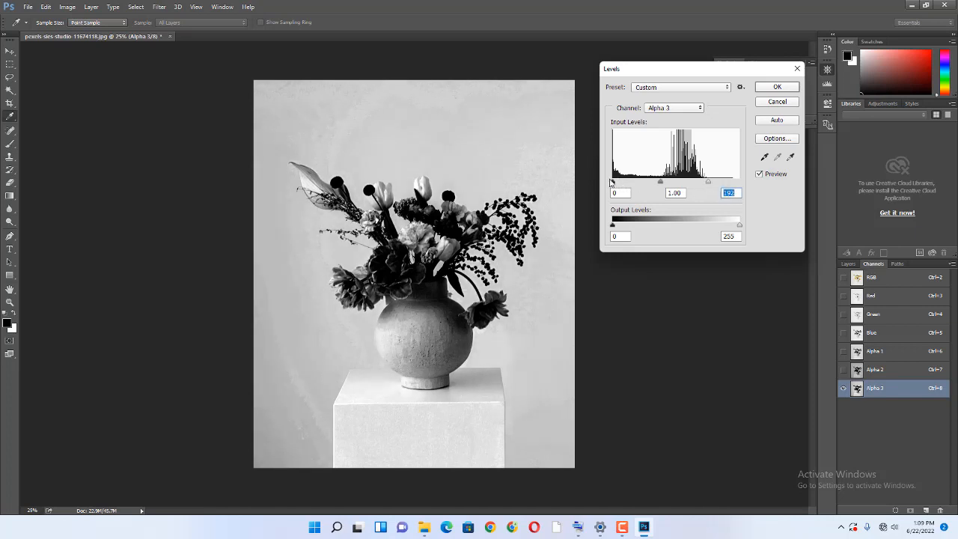
{"action": "left_click_drag", "start_coordinate": [615, 185], "coordinate": [651, 188]}
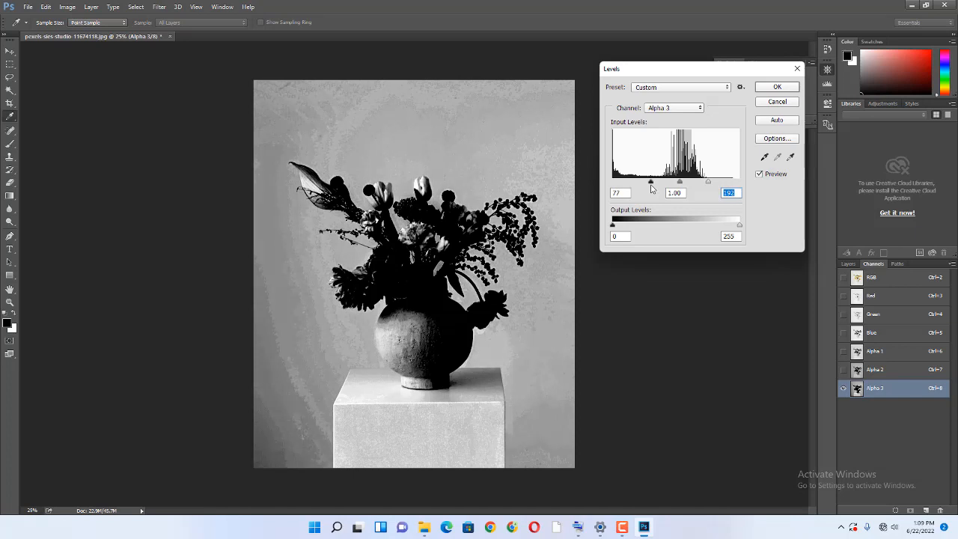
{"action": "left_click", "coordinate": [650, 189]}
{"action": "mouse_move", "coordinate": [708, 183]}
{"action": "left_mouse_down"}
{"action": "mouse_move", "coordinate": [698, 188]}
{"action": "mouse_move", "coordinate": [710, 186]}
{"action": "left_mouse_up"}
{"action": "mouse_move", "coordinate": [650, 183]}
{"action": "left_mouse_down"}
{"action": "mouse_move", "coordinate": [663, 184]}
{"action": "mouse_move", "coordinate": [648, 186]}
{"action": "left_mouse_up"}
{"action": "left_click", "coordinate": [776, 88]}
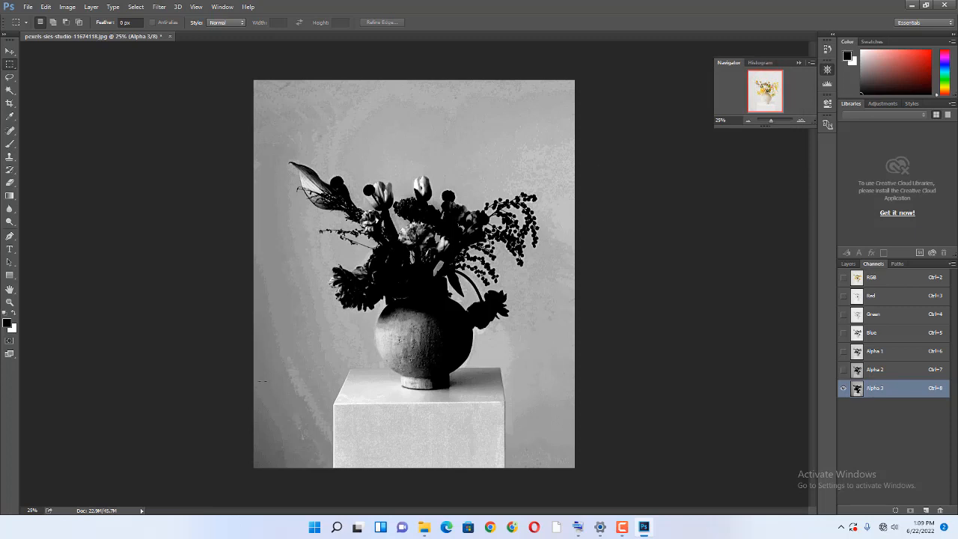
{"action": "left_click", "coordinate": [802, 121]}
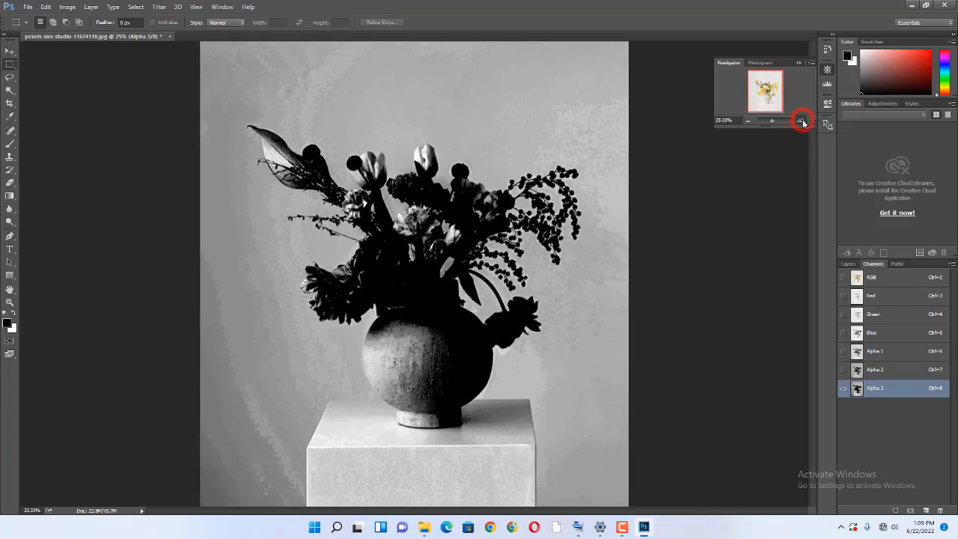
{"action": "left_click_drag", "start_coordinate": [763, 86], "coordinate": [765, 89]}
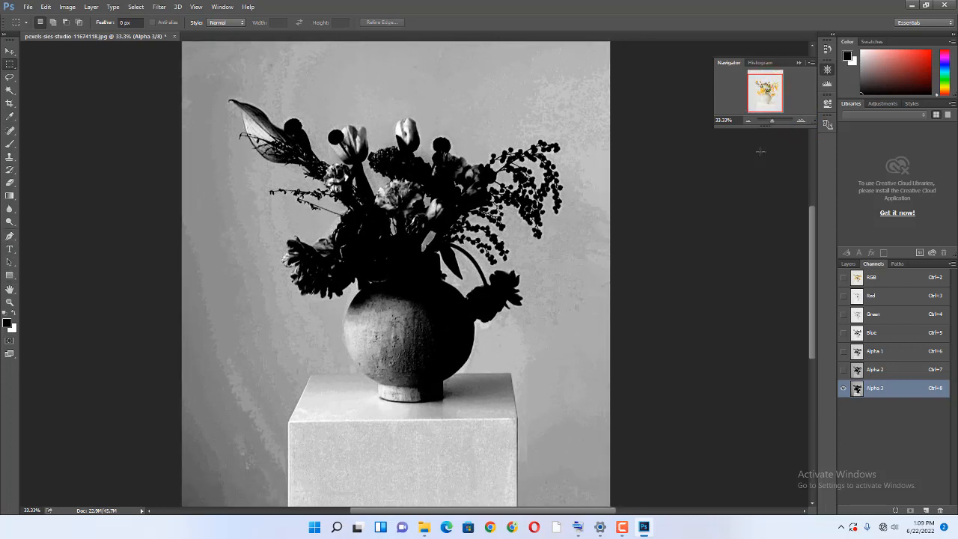
{"action": "left_click", "coordinate": [747, 121]}
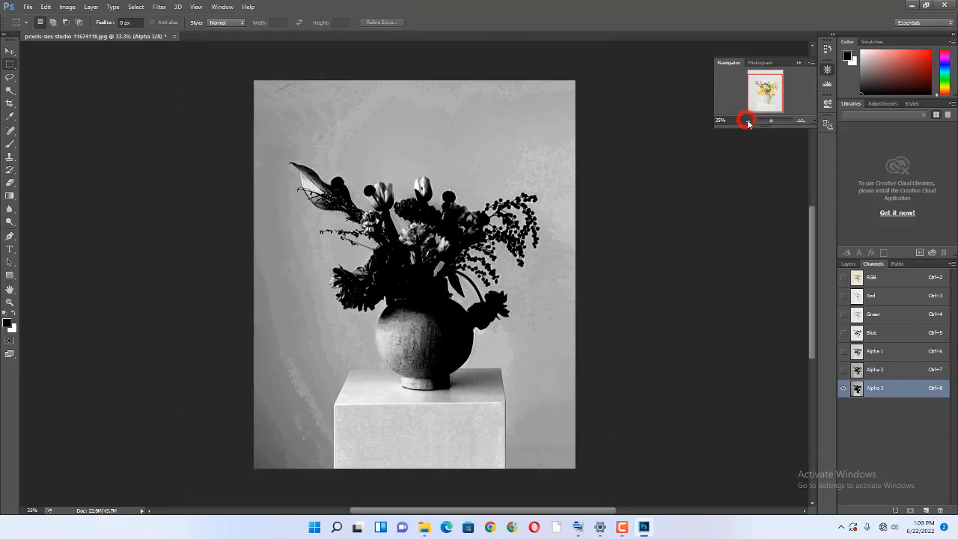
Draw a closed Pen tool path around the pedestal and the lit body of the vase standing on it.
{"action": "left_click", "coordinate": [10, 237]}
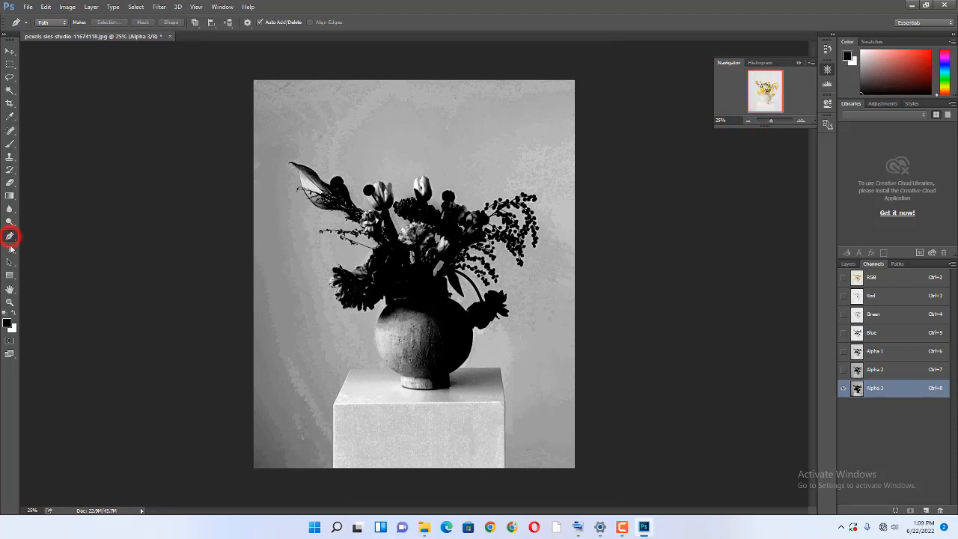
{"action": "left_click", "coordinate": [333, 467]}
{"action": "left_click", "coordinate": [333, 404]}
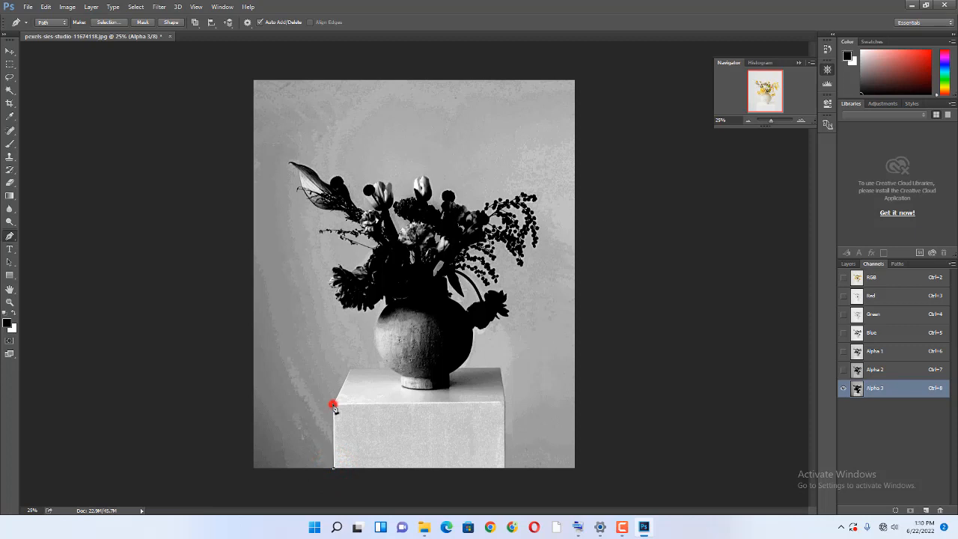
{"action": "left_click", "coordinate": [350, 368]}
{"action": "left_click", "coordinate": [390, 370]}
{"action": "left_click_drag", "start_coordinate": [387, 305], "coordinate": [417, 278]}
{"action": "left_click", "coordinate": [388, 309]}
{"action": "left_click", "coordinate": [442, 301]}
{"action": "left_click", "coordinate": [453, 362]}
{"action": "left_click", "coordinate": [501, 369]}
{"action": "left_click", "coordinate": [505, 470]}
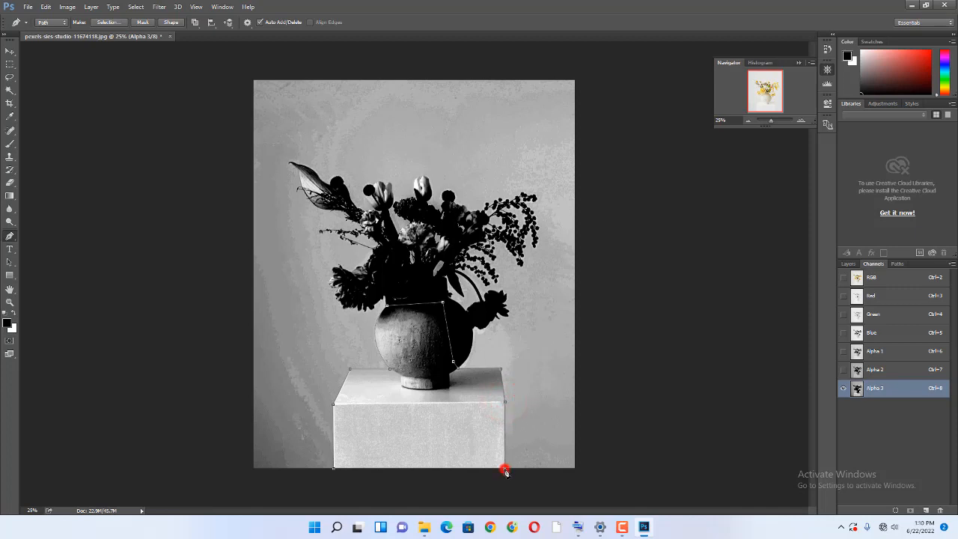
{"action": "left_click", "coordinate": [334, 469]}
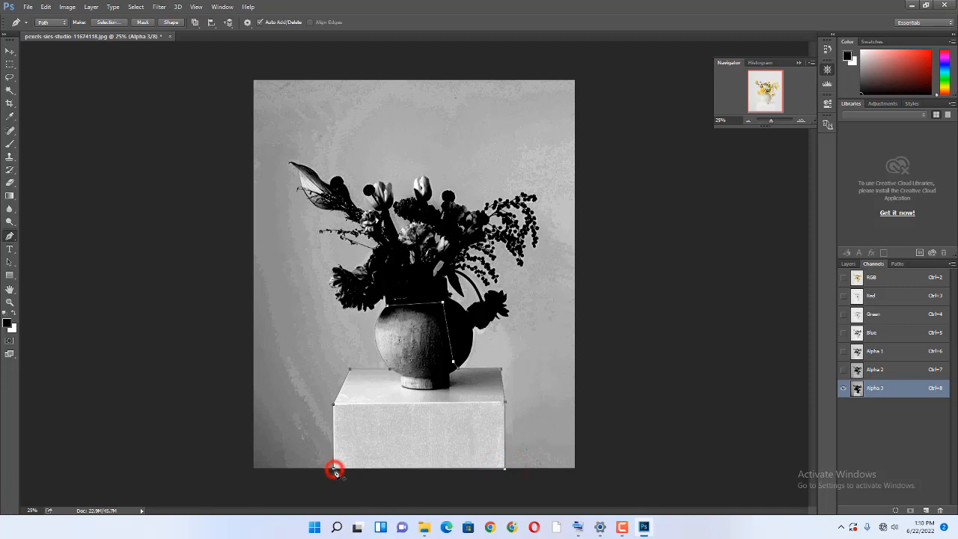
Load the work path around the pedestal and vase as a selection and fill it with black (000000).
{"action": "left_click", "coordinate": [896, 263]}
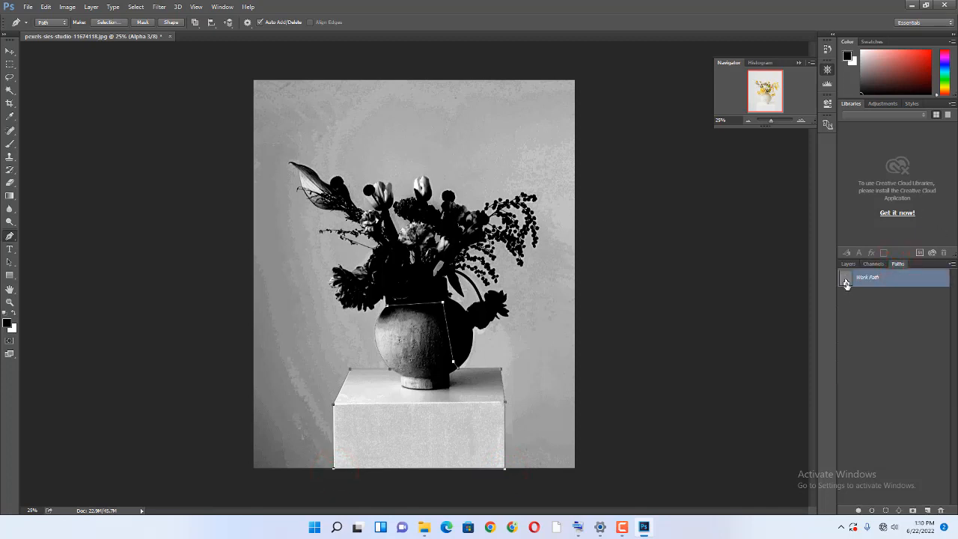
{"action": "left_click", "coordinate": [845, 282], "text": "ctrl"}
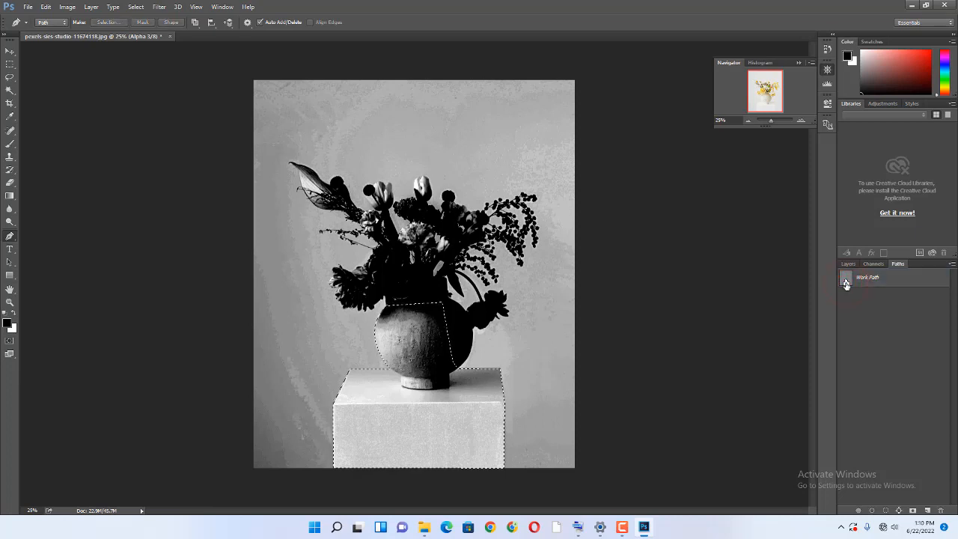
{"action": "left_click", "coordinate": [45, 7]}
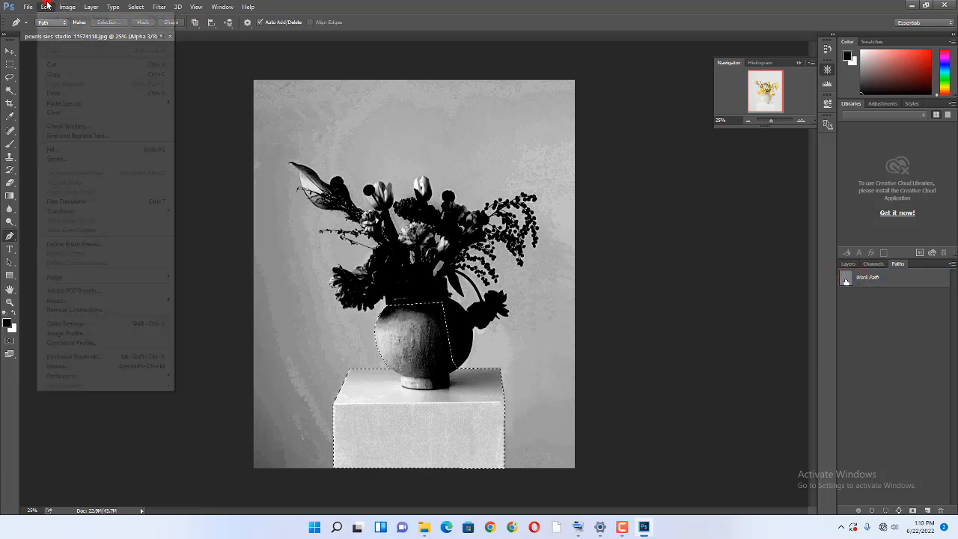
{"action": "left_click", "coordinate": [68, 150]}
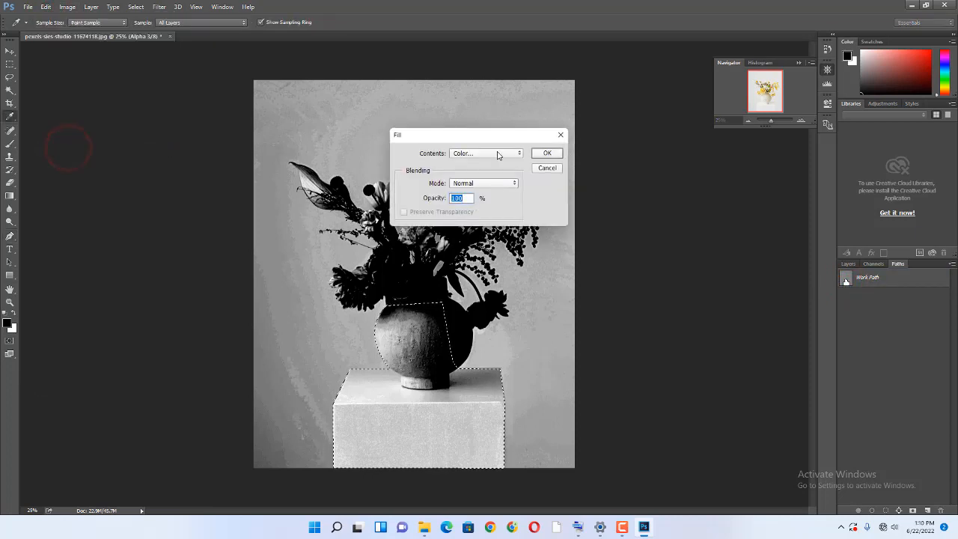
{"action": "left_click", "coordinate": [497, 153]}
{"action": "left_click", "coordinate": [473, 176]}
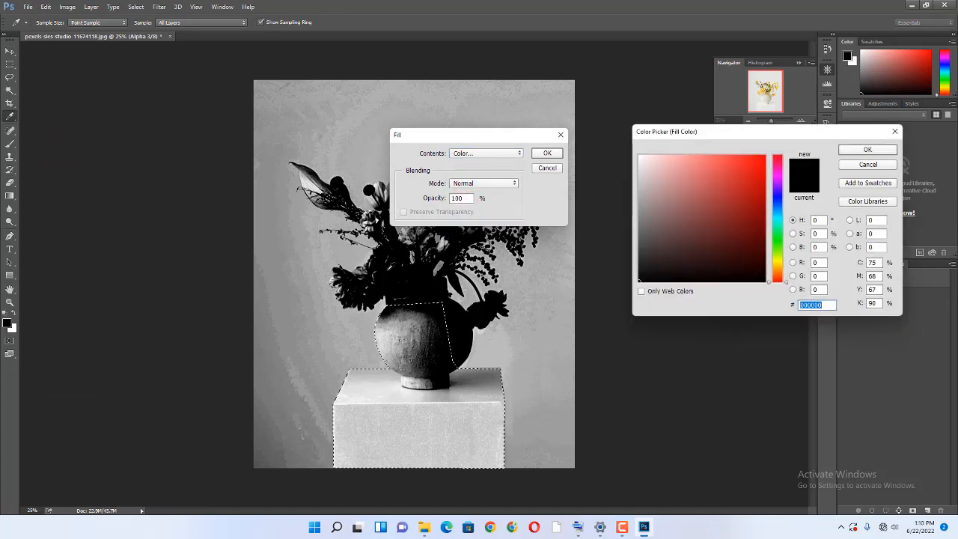
{"action": "left_click", "coordinate": [379, 267]}
{"action": "left_click", "coordinate": [867, 151]}
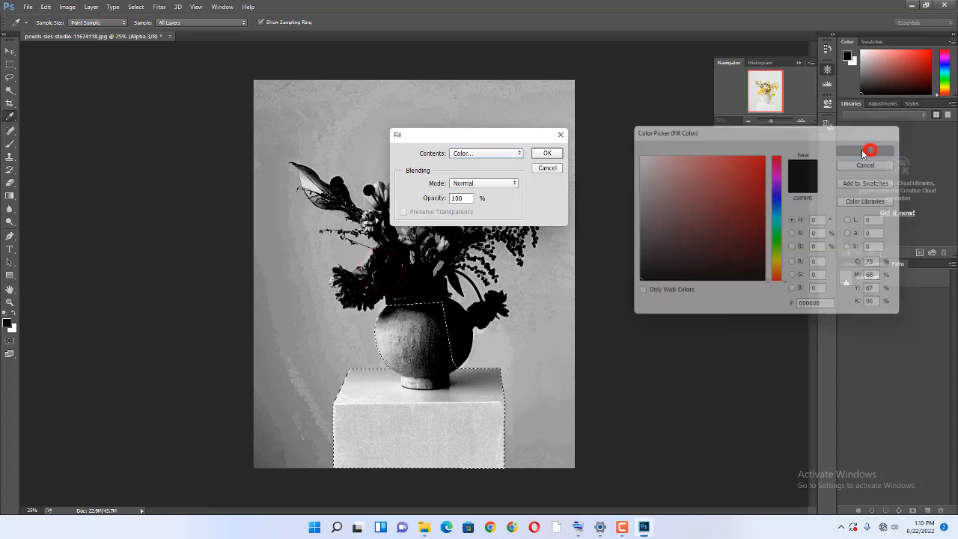
{"action": "left_click", "coordinate": [549, 154]}
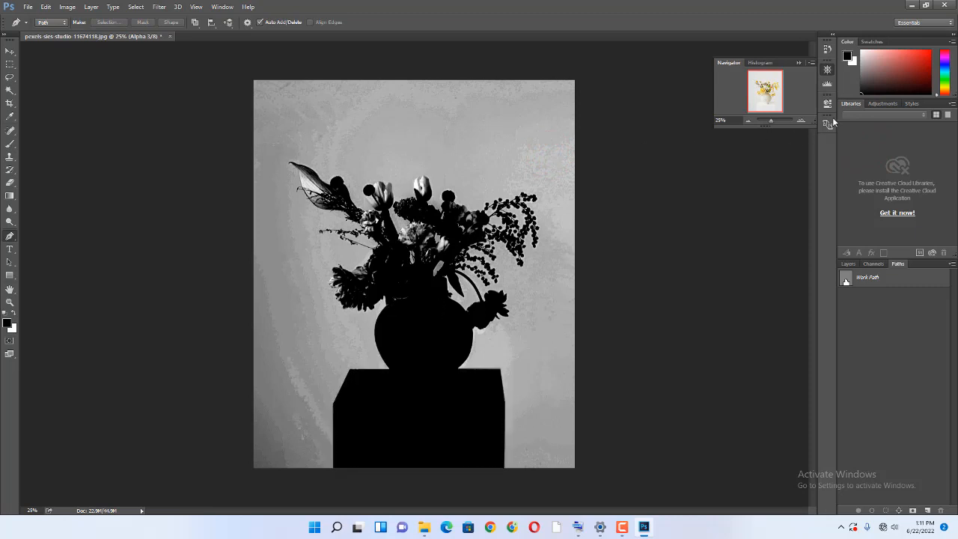
Paint black with a 45 px brush over the vase neck highlights and the flowers just above it in the Alpha 3 channel.
{"action": "left_click", "coordinate": [801, 122]}
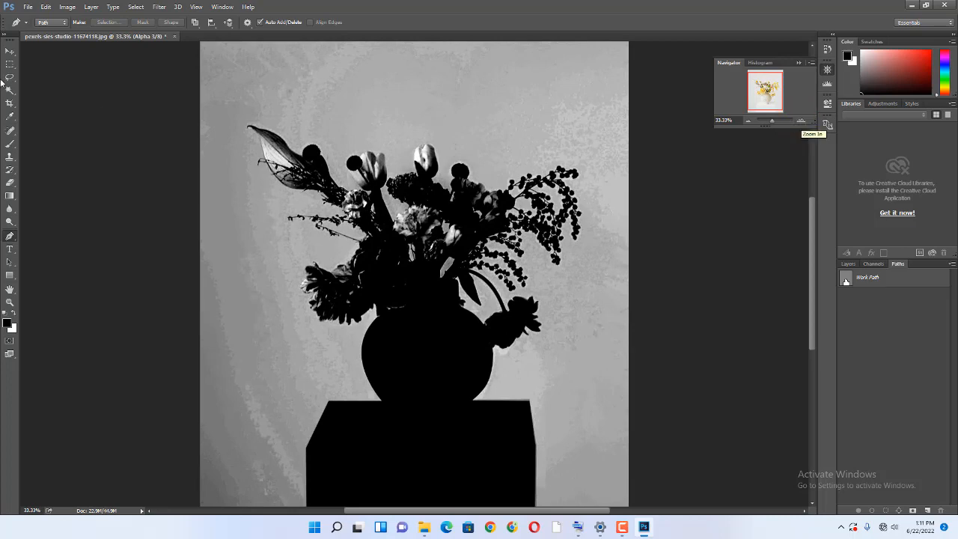
{"action": "left_click", "coordinate": [10, 143]}
{"action": "left_click", "coordinate": [801, 120]}
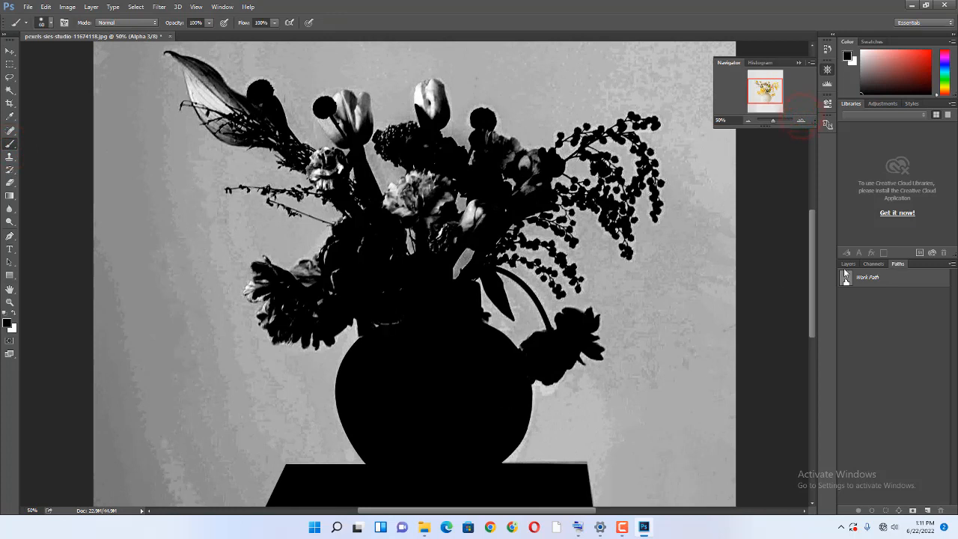
{"action": "left_click", "coordinate": [874, 263]}
{"action": "left_click", "coordinate": [856, 389]}
{"action": "left_click", "coordinate": [379, 322]}
{"action": "left_click", "coordinate": [403, 288]}
{"action": "mouse_move", "coordinate": [336, 271]}
{"action": "left_mouse_down"}
{"action": "mouse_move", "coordinate": [327, 295]}
{"action": "mouse_move", "coordinate": [304, 288]}
{"action": "mouse_move", "coordinate": [367, 242]}
{"action": "left_mouse_up"}
{"action": "scroll", "coordinate": [385, 258], "scroll_direction": "up", "scroll_amount": 5}
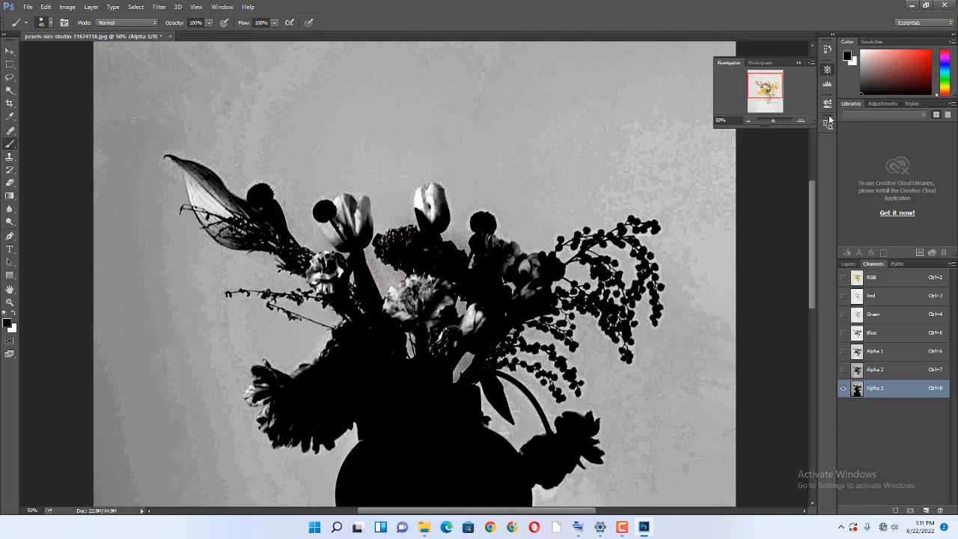
Paint both upper tulips solid black in the Alpha 3 channel.
{"action": "left_click", "coordinate": [801, 121]}
{"action": "mouse_move", "coordinate": [477, 296]}
{"action": "left_mouse_down"}
{"action": "mouse_move", "coordinate": [470, 318]}
{"action": "mouse_move", "coordinate": [455, 324]}
{"action": "mouse_move", "coordinate": [466, 358]}
{"action": "mouse_move", "coordinate": [418, 360]}
{"action": "mouse_move", "coordinate": [405, 376]}
{"action": "mouse_move", "coordinate": [453, 375]}
{"action": "mouse_move", "coordinate": [416, 380]}
{"action": "mouse_move", "coordinate": [470, 389]}
{"action": "left_mouse_up"}
{"action": "scroll", "coordinate": [462, 389], "scroll_direction": "down", "scroll_amount": 1}
{"action": "mouse_move", "coordinate": [380, 307]}
{"action": "left_mouse_down"}
{"action": "mouse_move", "coordinate": [370, 352]}
{"action": "mouse_move", "coordinate": [382, 304]}
{"action": "mouse_move", "coordinate": [367, 312]}
{"action": "mouse_move", "coordinate": [363, 335]}
{"action": "mouse_move", "coordinate": [365, 307]}
{"action": "mouse_move", "coordinate": [353, 300]}
{"action": "mouse_move", "coordinate": [357, 336]}
{"action": "mouse_move", "coordinate": [346, 306]}
{"action": "mouse_move", "coordinate": [326, 327]}
{"action": "mouse_move", "coordinate": [349, 360]}
{"action": "mouse_move", "coordinate": [326, 328]}
{"action": "mouse_move", "coordinate": [337, 350]}
{"action": "mouse_move", "coordinate": [331, 326]}
{"action": "left_mouse_up"}
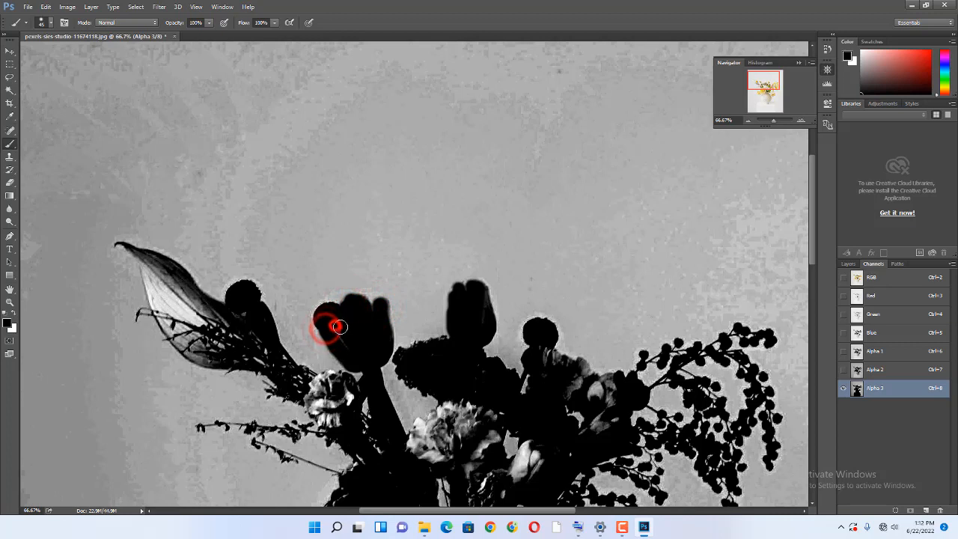
Paint the large leaf at the far left of the bouquet and the carnation beside its stem black.
{"action": "mouse_move", "coordinate": [140, 260]}
{"action": "left_mouse_down"}
{"action": "mouse_move", "coordinate": [174, 333]}
{"action": "mouse_move", "coordinate": [160, 299]}
{"action": "mouse_move", "coordinate": [191, 339]}
{"action": "mouse_move", "coordinate": [211, 339]}
{"action": "mouse_move", "coordinate": [146, 261]}
{"action": "mouse_move", "coordinate": [241, 331]}
{"action": "mouse_move", "coordinate": [197, 342]}
{"action": "mouse_move", "coordinate": [261, 354]}
{"action": "left_mouse_up"}
{"action": "mouse_move", "coordinate": [318, 384]}
{"action": "left_mouse_down"}
{"action": "mouse_move", "coordinate": [343, 413]}
{"action": "mouse_move", "coordinate": [347, 399]}
{"action": "mouse_move", "coordinate": [327, 380]}
{"action": "mouse_move", "coordinate": [338, 381]}
{"action": "mouse_move", "coordinate": [325, 408]}
{"action": "mouse_move", "coordinate": [356, 392]}
{"action": "mouse_move", "coordinate": [346, 385]}
{"action": "mouse_move", "coordinate": [352, 416]}
{"action": "left_mouse_up"}
{"action": "left_click", "coordinate": [241, 309]}
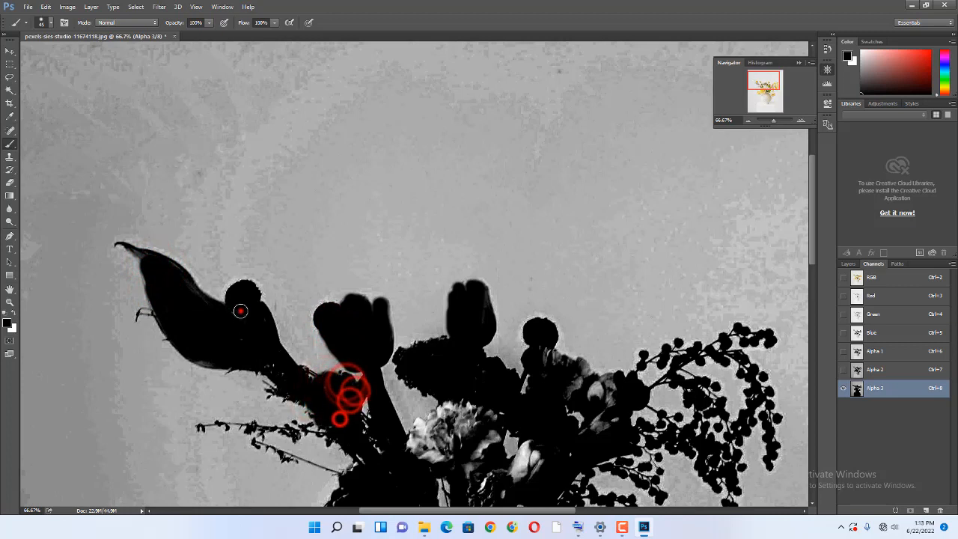
{"action": "left_click", "coordinate": [199, 353]}
{"action": "left_click", "coordinate": [209, 356]}
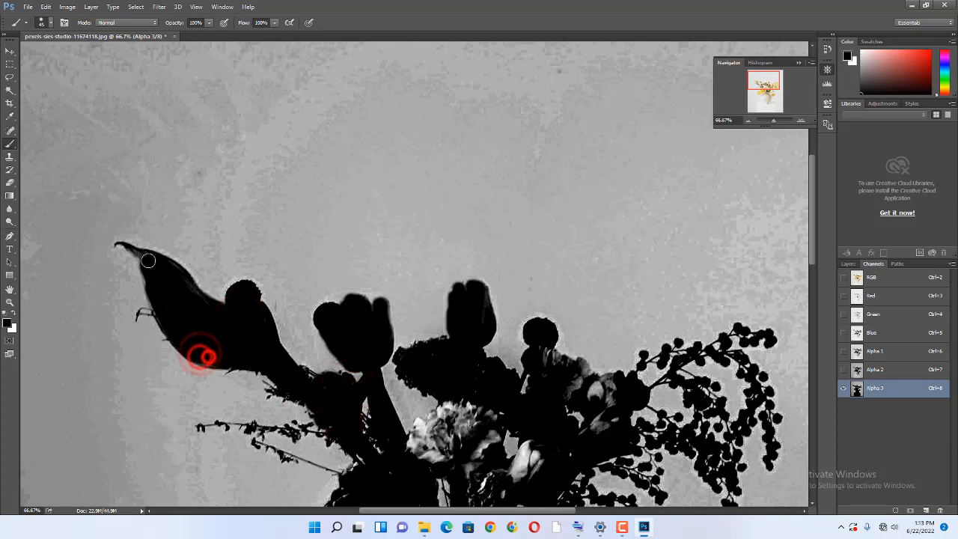
{"action": "left_click", "coordinate": [146, 257]}
{"action": "left_click", "coordinate": [152, 274]}
{"action": "left_click", "coordinate": [150, 279]}
Reduce the brush to 20 px and blacken the narrow tip and upper edge of the large leaf.
{"action": "key", "text": "bracketleft"}
{"action": "key", "text": "bracketleft"}
{"action": "key", "text": "bracketleft"}
{"action": "key", "text": "bracketleft"}
{"action": "key", "text": "bracketleft"}
{"action": "left_click", "coordinate": [134, 251]}
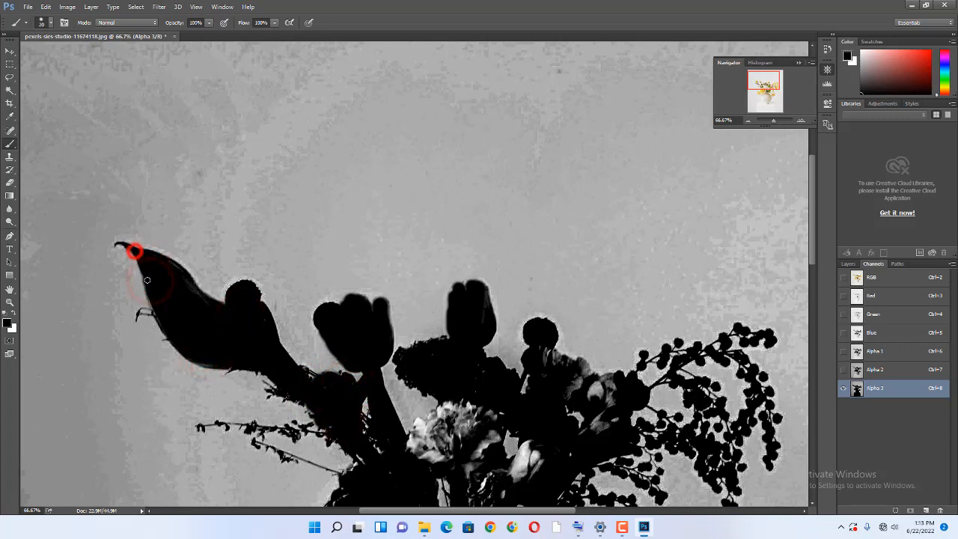
{"action": "left_click", "coordinate": [166, 266]}
Enlarge the brush to 40 px and blacken the upper central carnation and the light specks between the stems left of it.
{"action": "left_click_drag", "start_coordinate": [756, 77], "coordinate": [769, 86]}
{"action": "key", "text": "bracketright"}
{"action": "key", "text": "bracketright"}
{"action": "key", "text": "bracketright"}
{"action": "key", "text": "bracketright"}
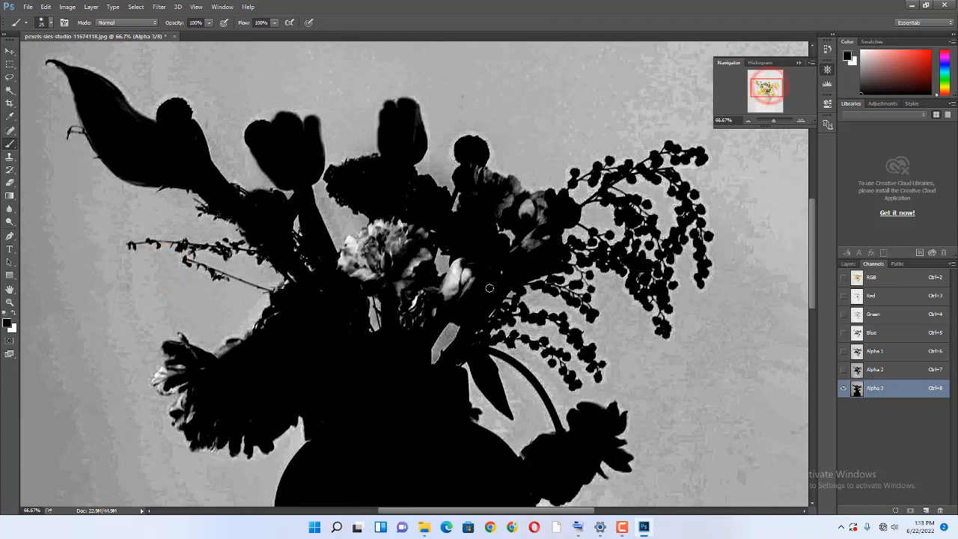
{"action": "left_click", "coordinate": [380, 220]}
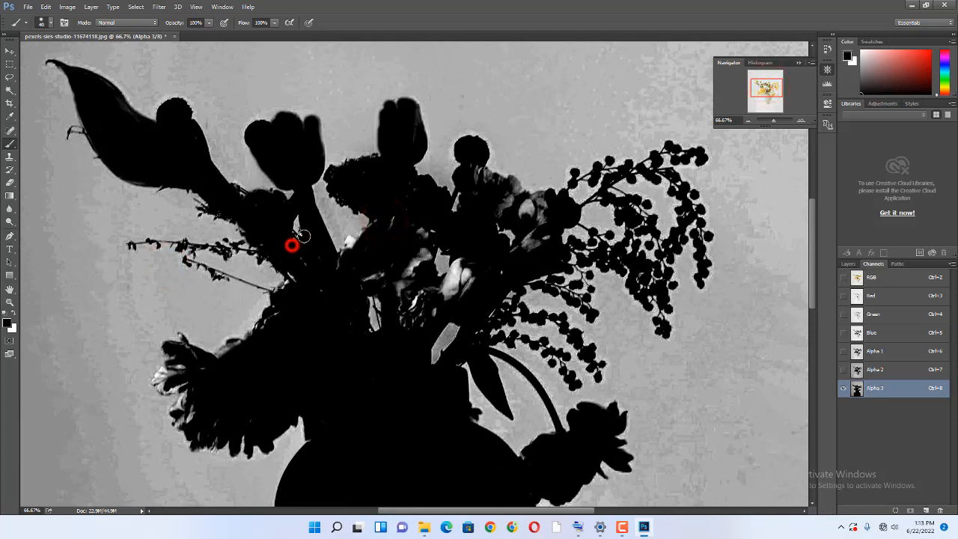
{"action": "left_click", "coordinate": [304, 237]}
{"action": "left_click", "coordinate": [301, 256]}
{"action": "left_click", "coordinate": [291, 287]}
{"action": "left_click", "coordinate": [290, 269]}
Compare with the Alpha 2 channel, then blacken the central carnation and neighbouring tulip in Alpha 3 with a 60 px brush.
{"action": "left_click", "coordinate": [890, 372]}
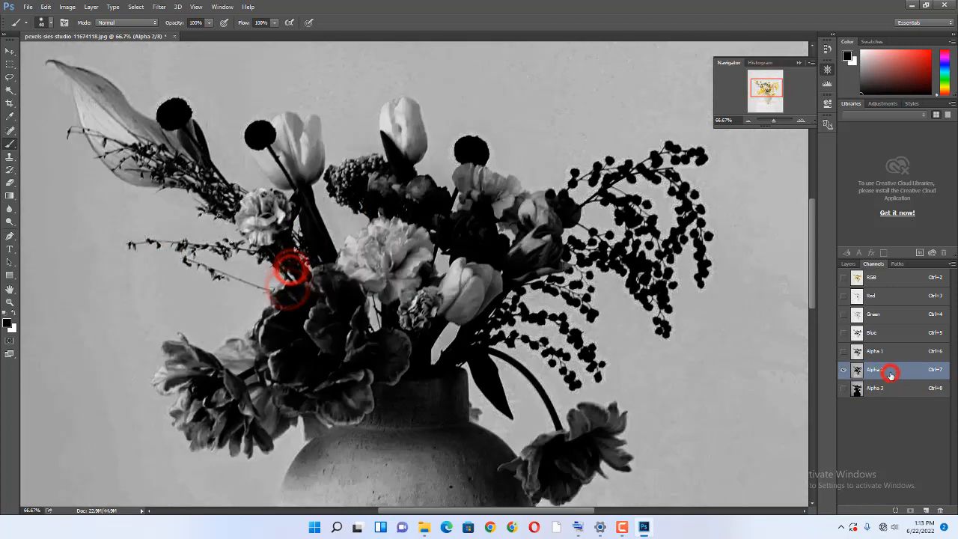
{"action": "left_click", "coordinate": [887, 387]}
{"action": "mouse_move", "coordinate": [453, 272]}
{"action": "left_mouse_down"}
{"action": "mouse_move", "coordinate": [460, 287]}
{"action": "mouse_move", "coordinate": [420, 296]}
{"action": "left_mouse_up"}
{"action": "key", "text": "bracketright"}
{"action": "key", "text": "bracketright"}
{"action": "key", "text": "bracketright"}
{"action": "mouse_move", "coordinate": [420, 244]}
{"action": "left_mouse_down"}
{"action": "mouse_move", "coordinate": [431, 289]}
{"action": "mouse_move", "coordinate": [407, 236]}
{"action": "mouse_move", "coordinate": [382, 222]}
{"action": "left_mouse_up"}
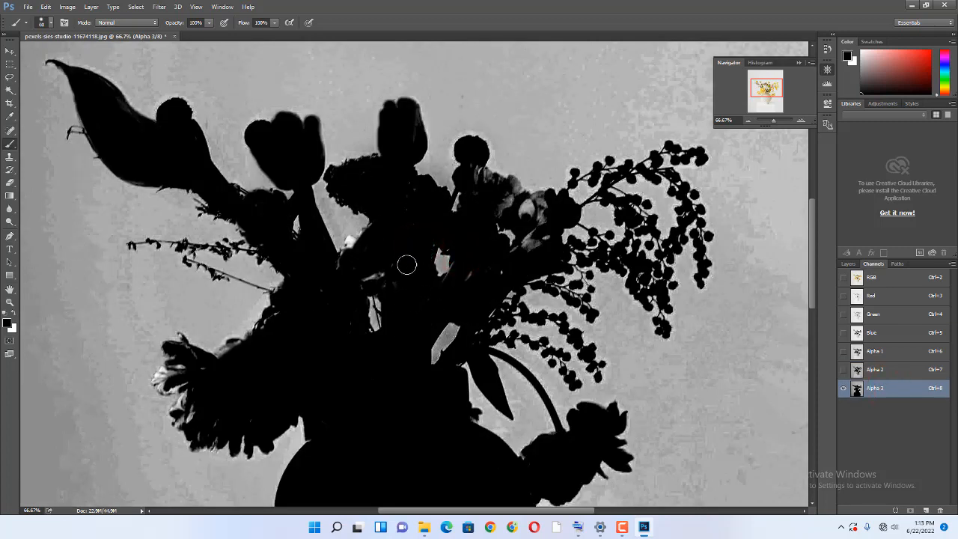
{"action": "left_click", "coordinate": [390, 271]}
Check the petals against Alpha 2 and paint the ruffled flowers right of the bouquet's centre black in Alpha 3.
{"action": "left_click", "coordinate": [880, 370]}
{"action": "left_click", "coordinate": [883, 386]}
{"action": "left_click", "coordinate": [382, 268]}
{"action": "left_click", "coordinate": [500, 276]}
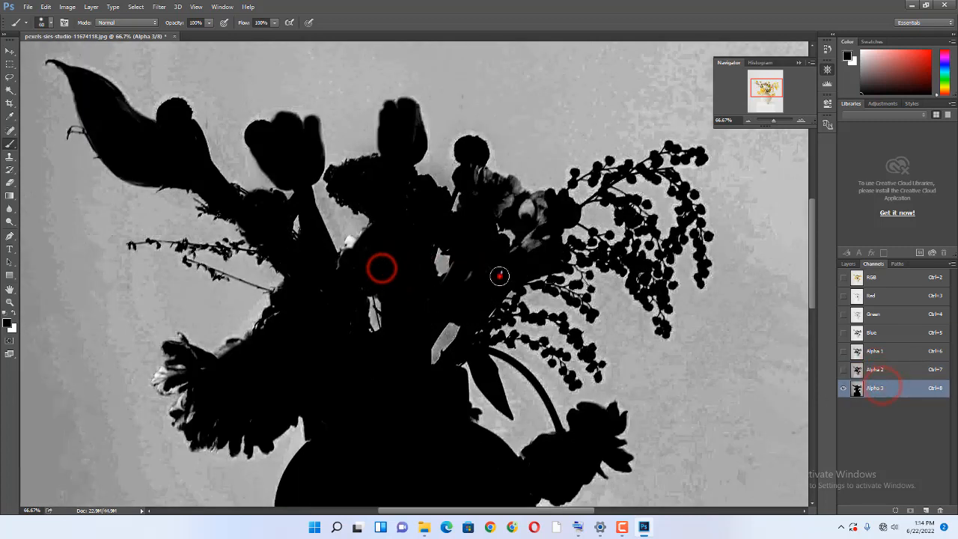
{"action": "mouse_move", "coordinate": [500, 276]}
{"action": "left_mouse_down"}
{"action": "mouse_move", "coordinate": [481, 205]}
{"action": "mouse_move", "coordinate": [538, 246]}
{"action": "mouse_move", "coordinate": [499, 200]}
{"action": "left_mouse_up"}
{"action": "left_click", "coordinate": [512, 185]}
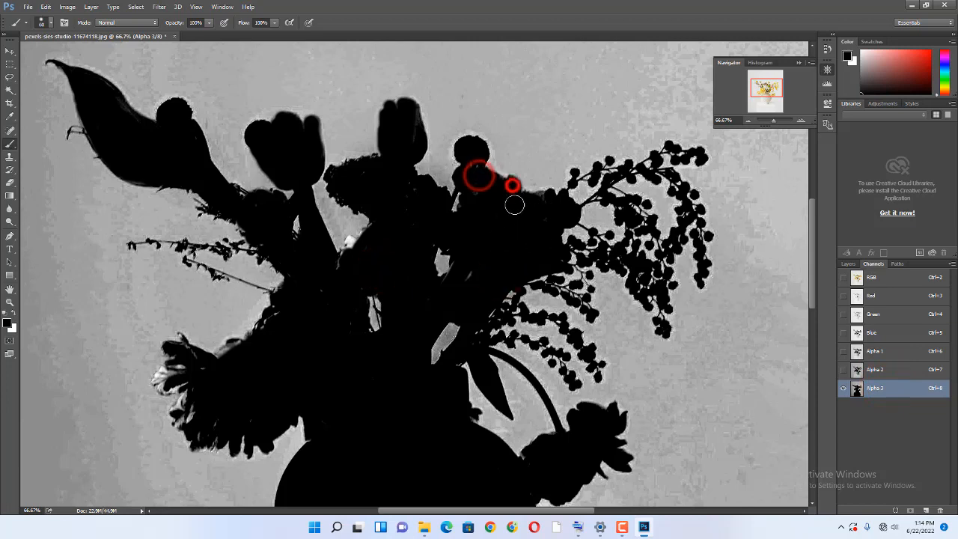
{"action": "left_click", "coordinate": [474, 166]}
{"action": "left_click", "coordinate": [473, 268]}
{"action": "left_click", "coordinate": [510, 208]}
{"action": "left_click", "coordinate": [536, 219]}
Check Alpha 2 again and blacken the central carnation's remaining light edge and the pale outer petals of the lower-left flower in Alpha 3.
{"action": "left_click", "coordinate": [891, 369]}
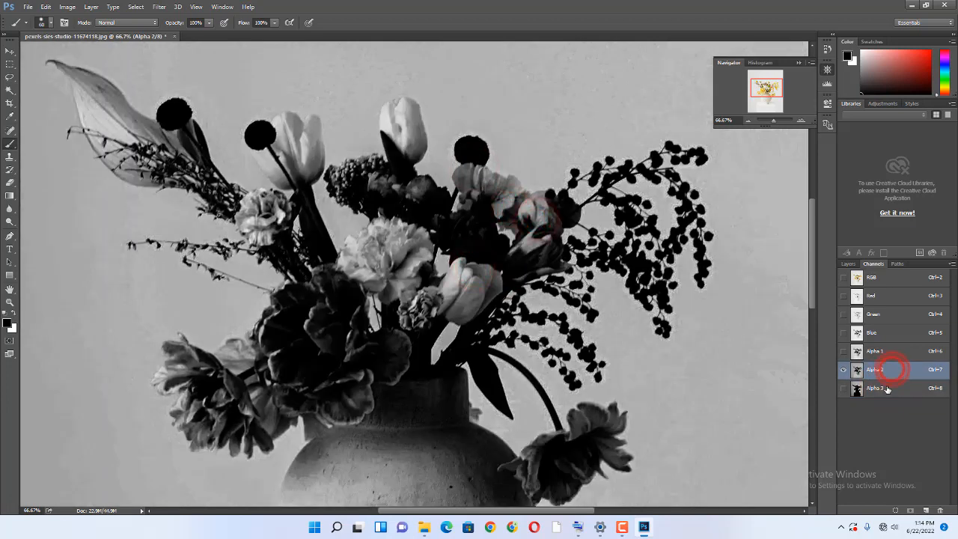
{"action": "left_click", "coordinate": [885, 387]}
{"action": "left_click", "coordinate": [369, 238]}
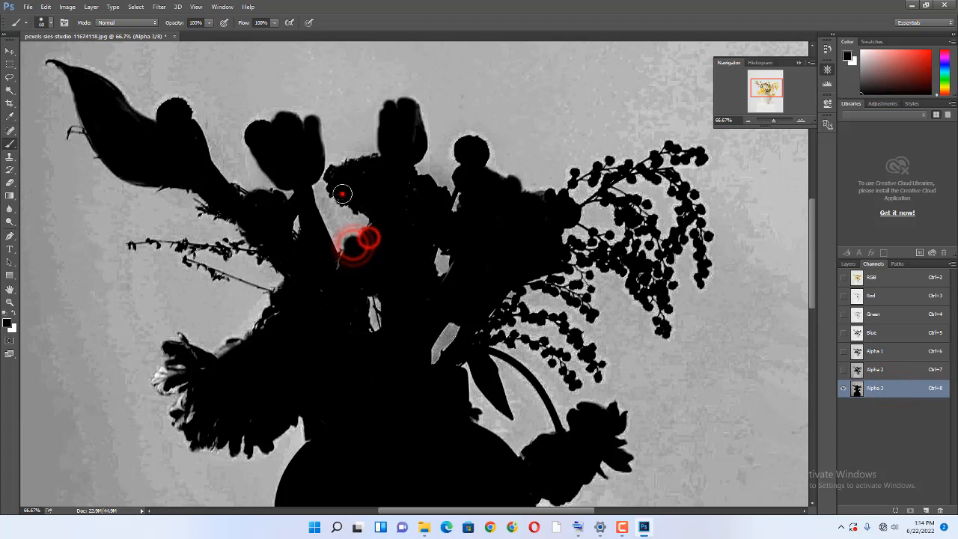
{"action": "left_click", "coordinate": [343, 193]}
{"action": "left_click", "coordinate": [350, 198]}
{"action": "left_click", "coordinate": [364, 333]}
{"action": "left_click", "coordinate": [181, 369]}
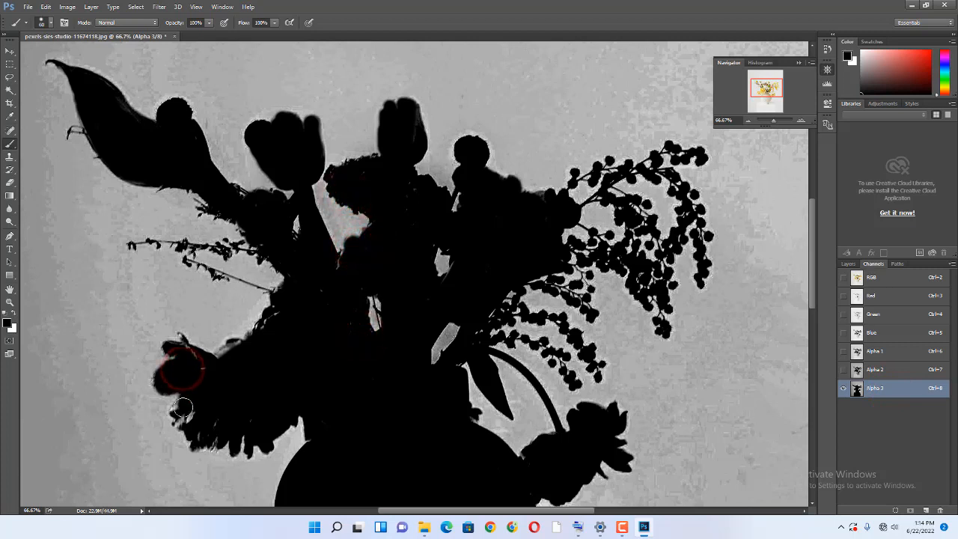
Try painting white along the outer edge of the lower-left flower, undo the stroke and restore black as the foreground colour.
{"action": "left_click", "coordinate": [157, 421]}
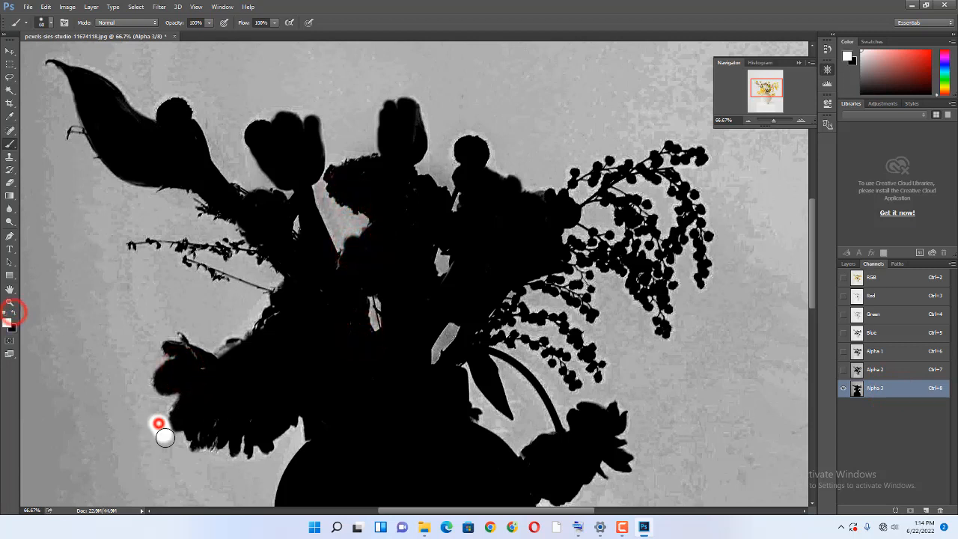
{"action": "left_click", "coordinate": [827, 49]}
{"action": "left_click", "coordinate": [771, 69]}
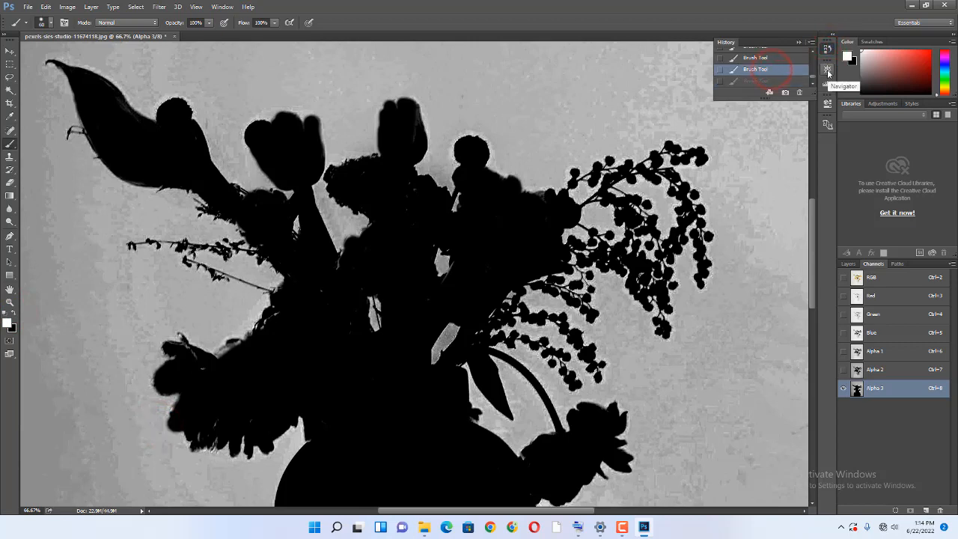
{"action": "scroll", "coordinate": [506, 208], "scroll_direction": "down", "scroll_amount": 2}
{"action": "left_click", "coordinate": [511, 205]}
{"action": "left_click", "coordinate": [13, 313]}
Paint black over the light specks along the lower and inner petals of the lower-left flower.
{"action": "left_click", "coordinate": [323, 253]}
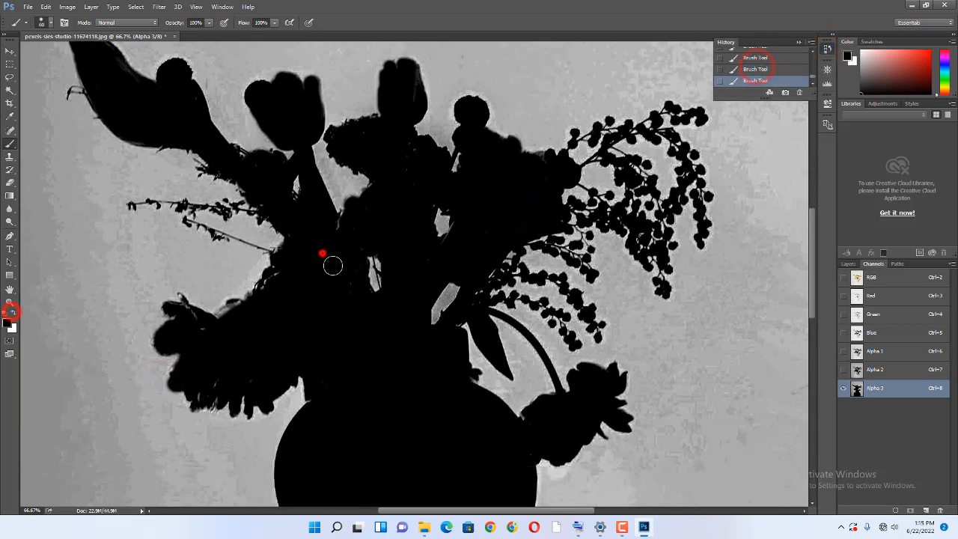
{"action": "left_click", "coordinate": [344, 285]}
{"action": "left_click", "coordinate": [206, 381]}
{"action": "left_click", "coordinate": [200, 389]}
{"action": "double_click", "coordinate": [213, 396]}
{"action": "left_click", "coordinate": [198, 331]}
{"action": "left_click", "coordinate": [188, 314]}
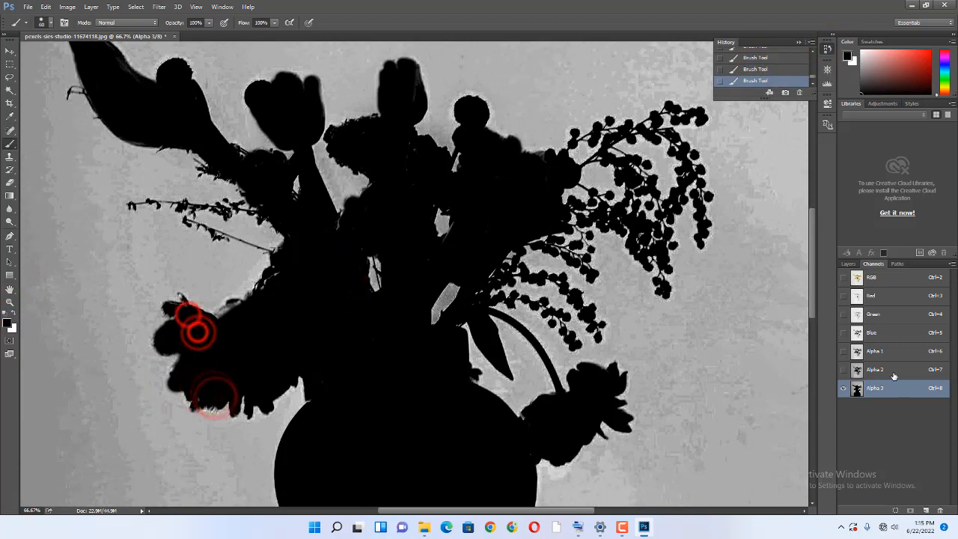
Compare with the Alpha 2 channel and fill the upper petals of the lower-left flower with black in Alpha 3.
{"action": "left_click", "coordinate": [890, 369]}
{"action": "left_click", "coordinate": [890, 388]}
{"action": "left_click", "coordinate": [228, 314]}
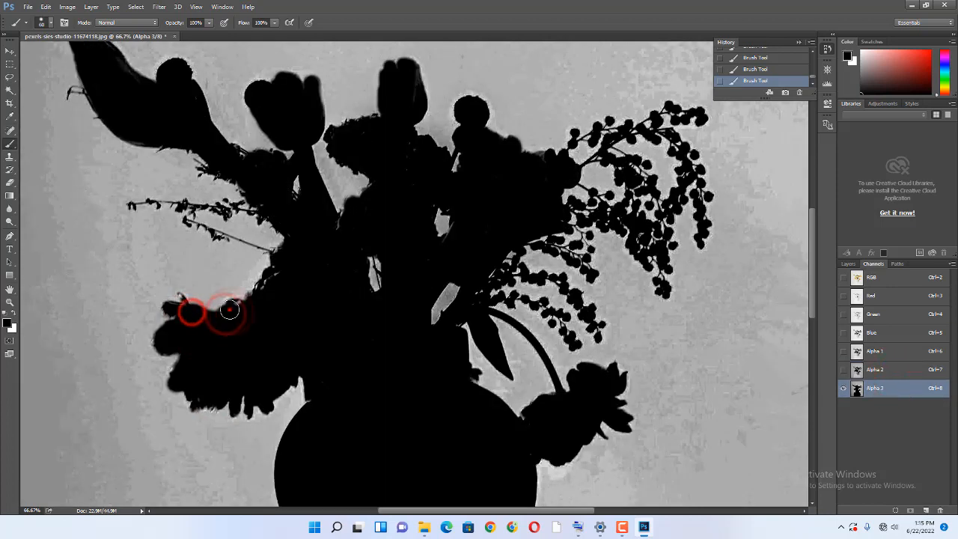
{"action": "left_click", "coordinate": [233, 307]}
{"action": "left_click", "coordinate": [888, 369]}
{"action": "left_click", "coordinate": [889, 388]}
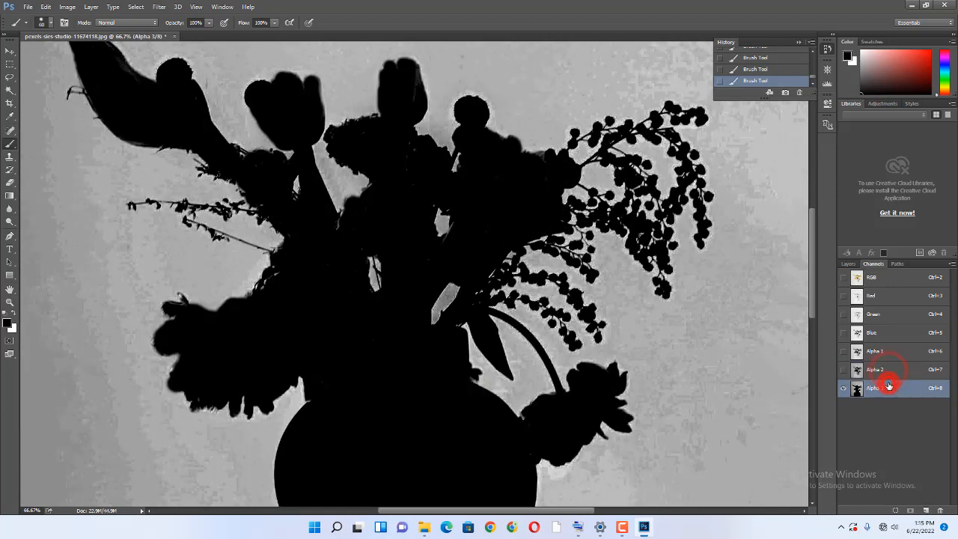
Load the Alpha 3 channel as a selection to check its coverage, and deselect it.
{"action": "left_click", "coordinate": [827, 70]}
{"action": "left_click", "coordinate": [747, 121]}
{"action": "left_click", "coordinate": [747, 122]}
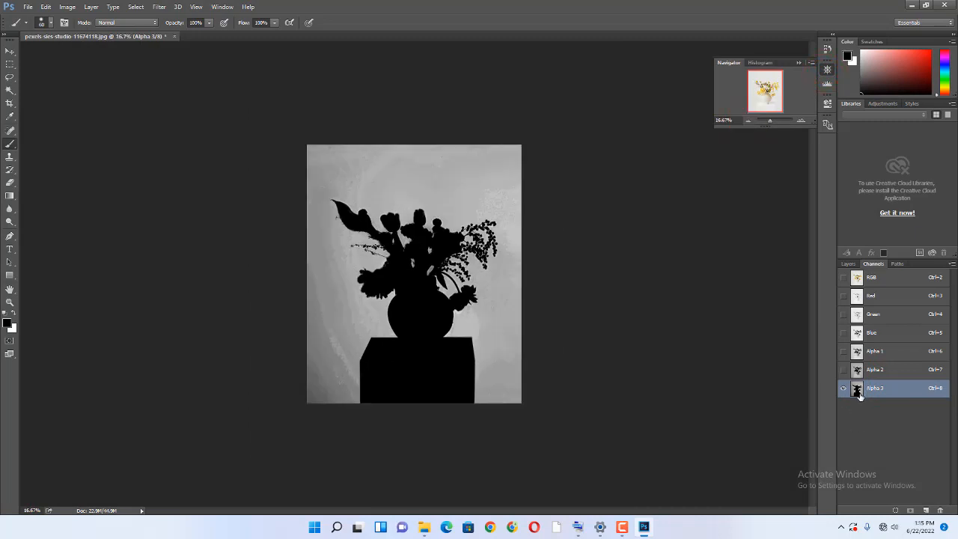
{"action": "left_click", "coordinate": [858, 391], "text": "ctrl"}
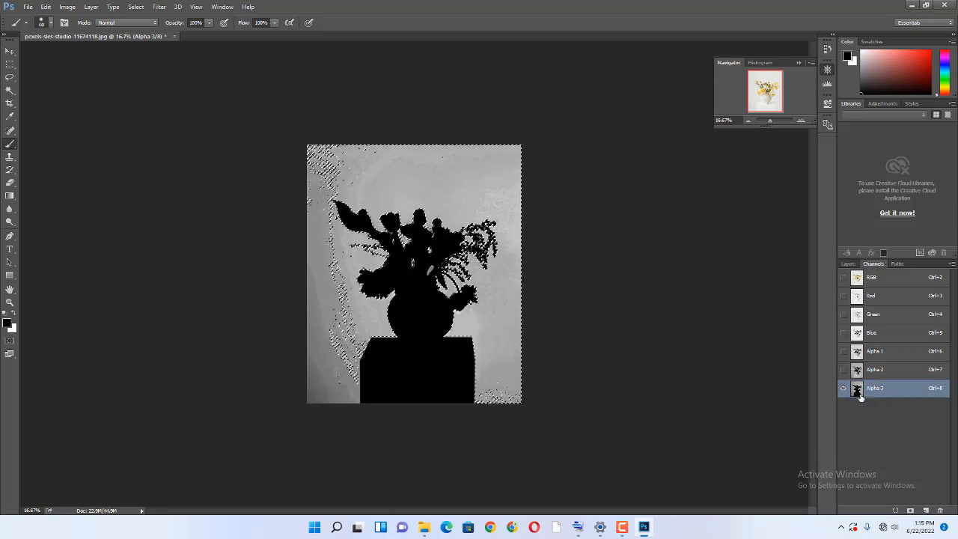
{"action": "key", "text": "ctrl+d"}
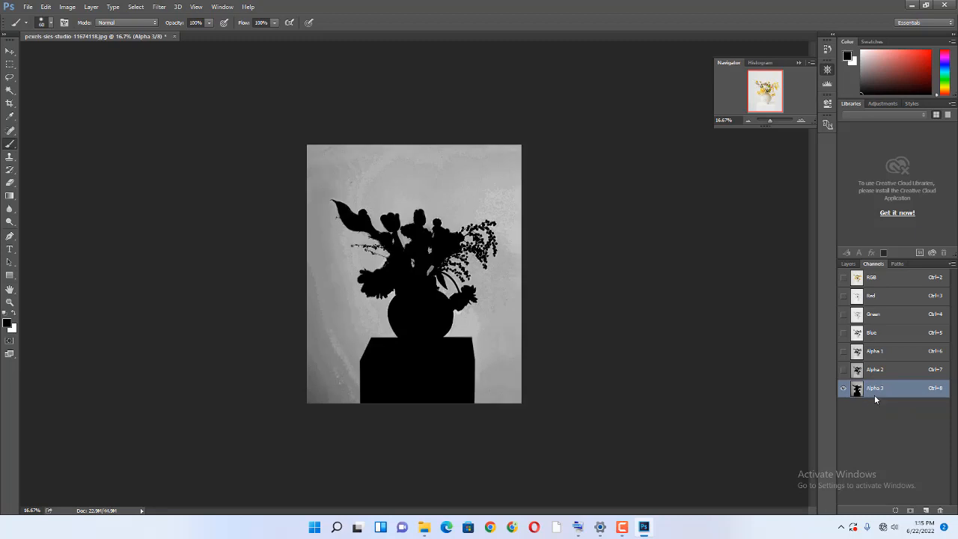
Brighten the background of the Alpha 3 channel with Levels, setting the midtone input to 1.56 and the white input to 176.
{"action": "left_click", "coordinate": [73, 9]}
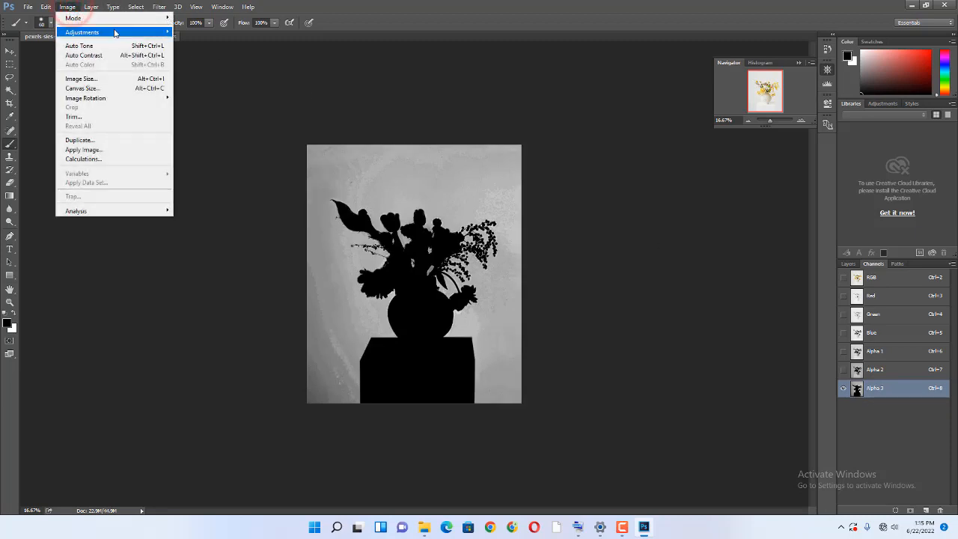
{"action": "mouse_move", "coordinate": [116, 32]}
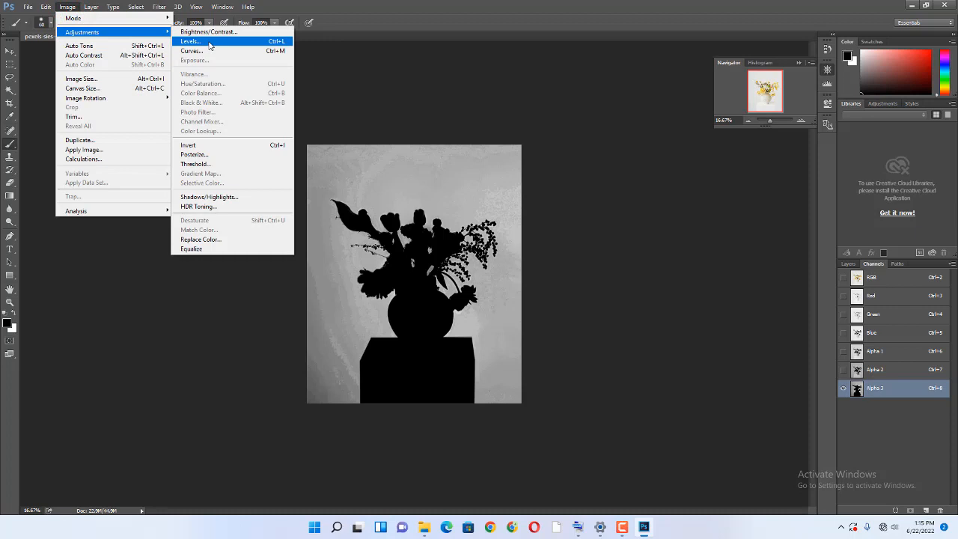
{"action": "left_click", "coordinate": [209, 43]}
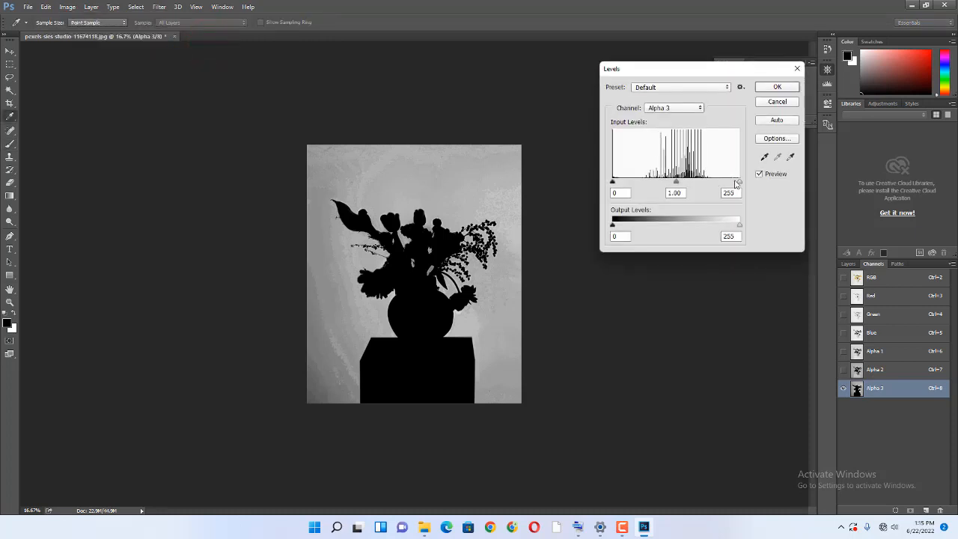
{"action": "left_click_drag", "start_coordinate": [740, 182], "coordinate": [701, 186]}
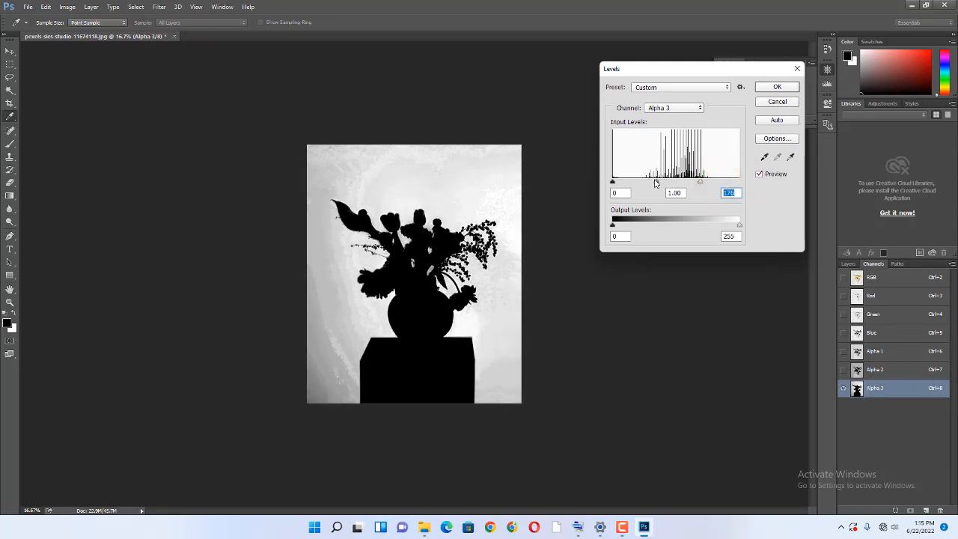
{"action": "left_click_drag", "start_coordinate": [655, 183], "coordinate": [642, 183]}
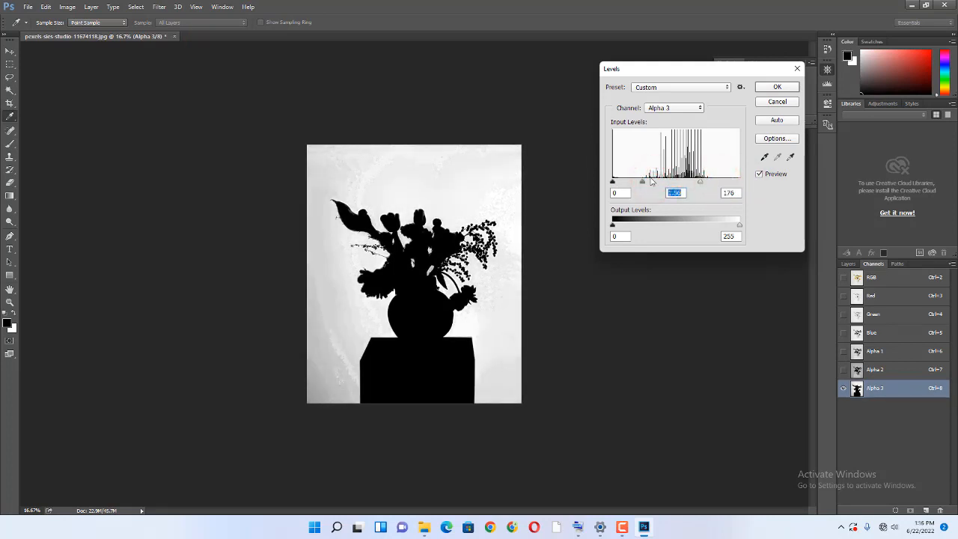
{"action": "left_click", "coordinate": [774, 88]}
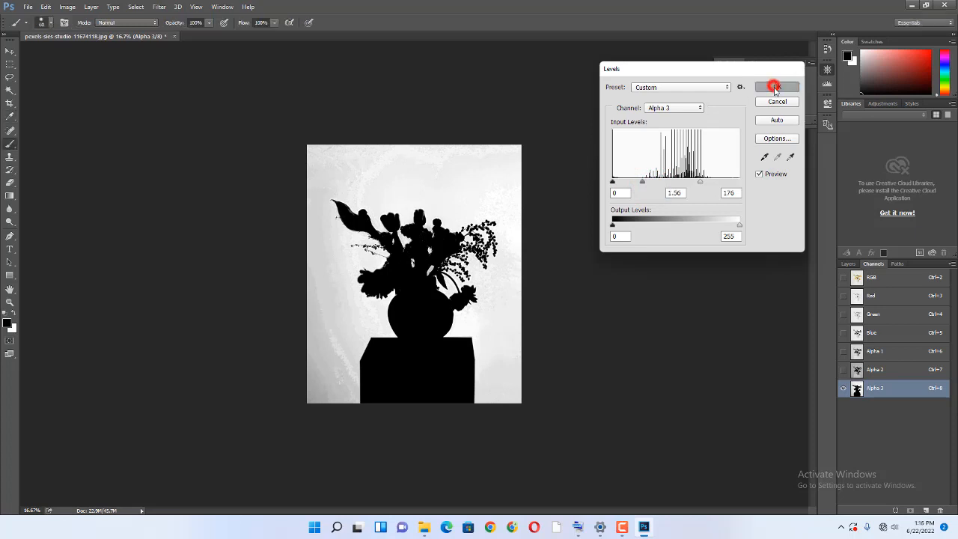
Load the Alpha 3 channel as a selection, and duplicate the Background layer with the original hidden.
{"action": "left_click", "coordinate": [858, 387], "text": "ctrl"}
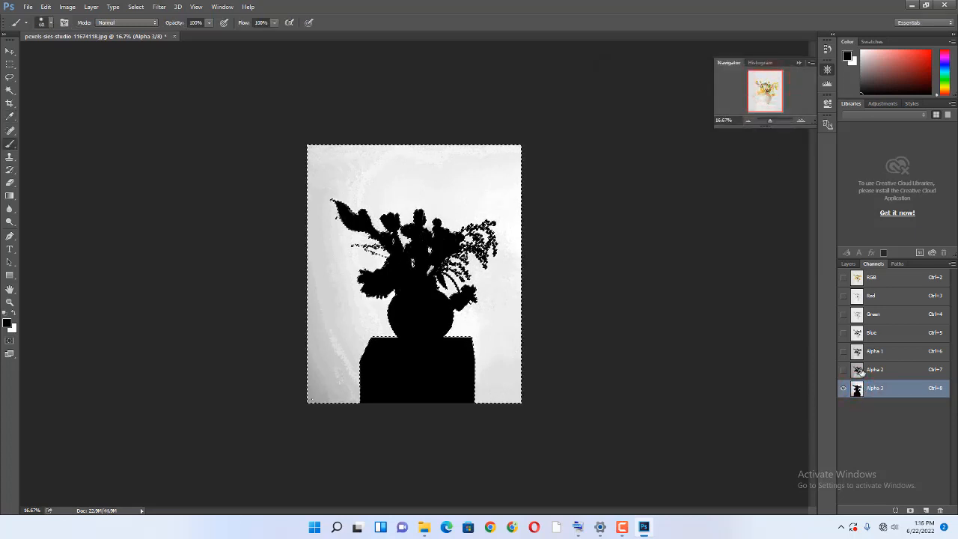
{"action": "left_click", "coordinate": [849, 263]}
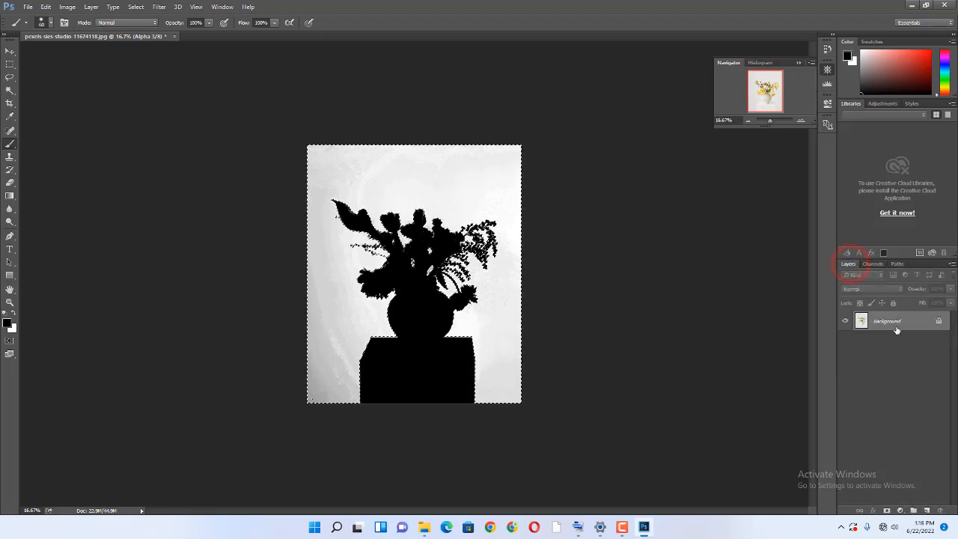
{"action": "left_click_drag", "start_coordinate": [898, 338], "coordinate": [926, 510]}
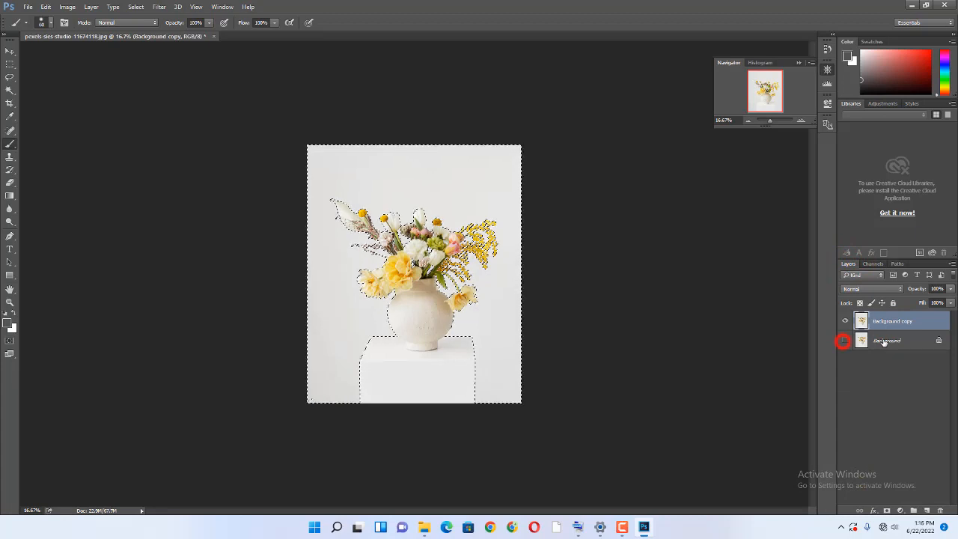
Delete the selected backdrop from the Background copy layer.
{"action": "left_click", "coordinate": [889, 339]}
{"action": "left_click", "coordinate": [891, 321]}
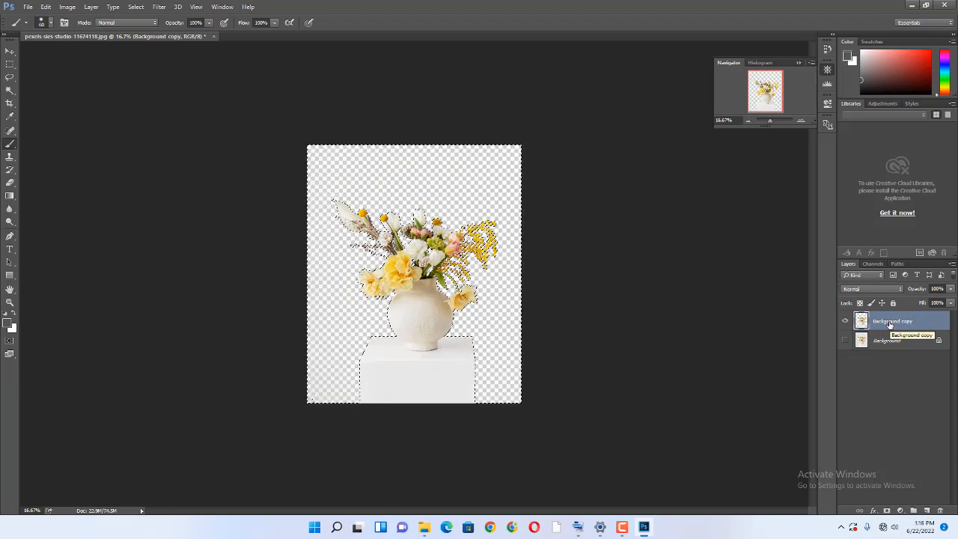
Clear the selection around the bouquet, vase and pedestal, and keep the Background copy layer active.
{"action": "key", "text": "5"}
{"action": "left_click", "coordinate": [908, 345]}
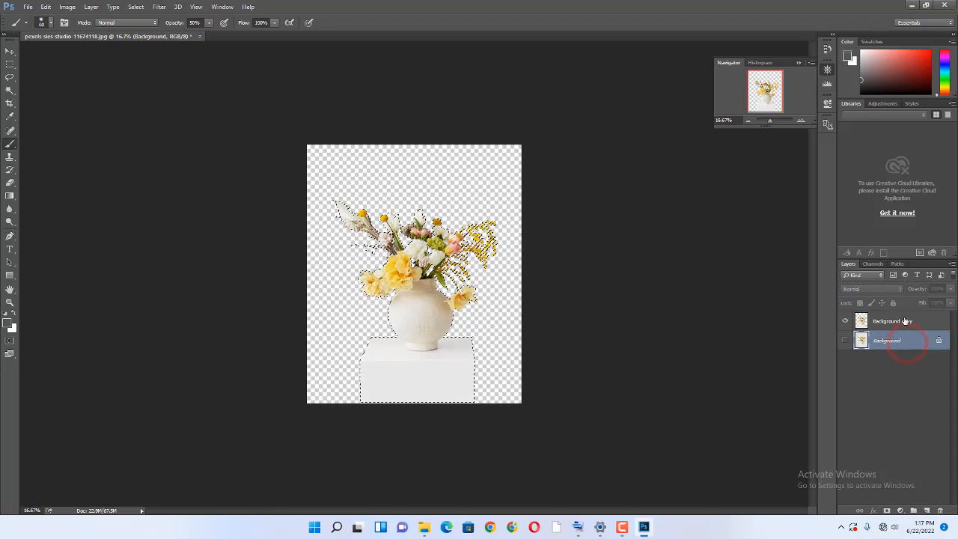
{"action": "left_click", "coordinate": [905, 321]}
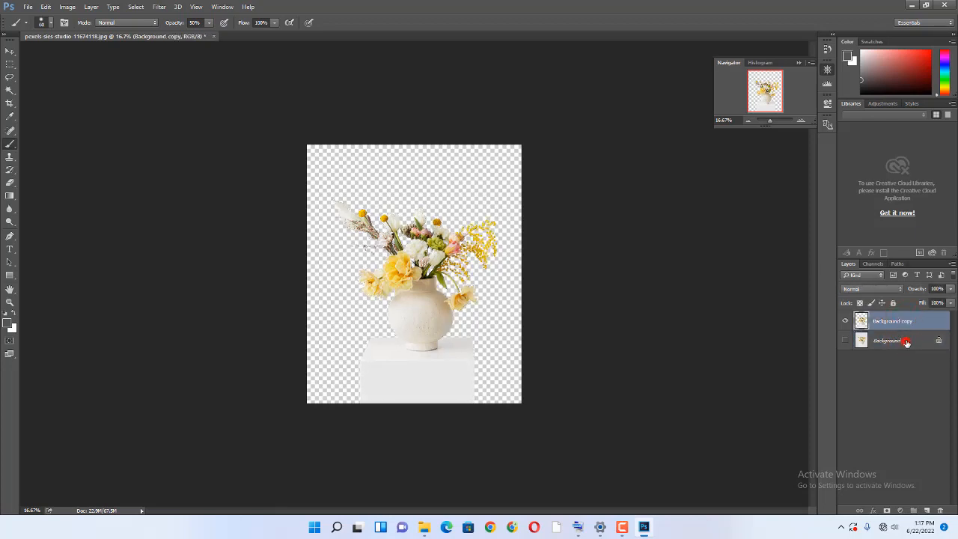
Add a dark gray #555555 Solid Color fill layer between the Background and Background copy layers.
{"action": "left_click", "coordinate": [906, 341]}
{"action": "left_click", "coordinate": [901, 511]}
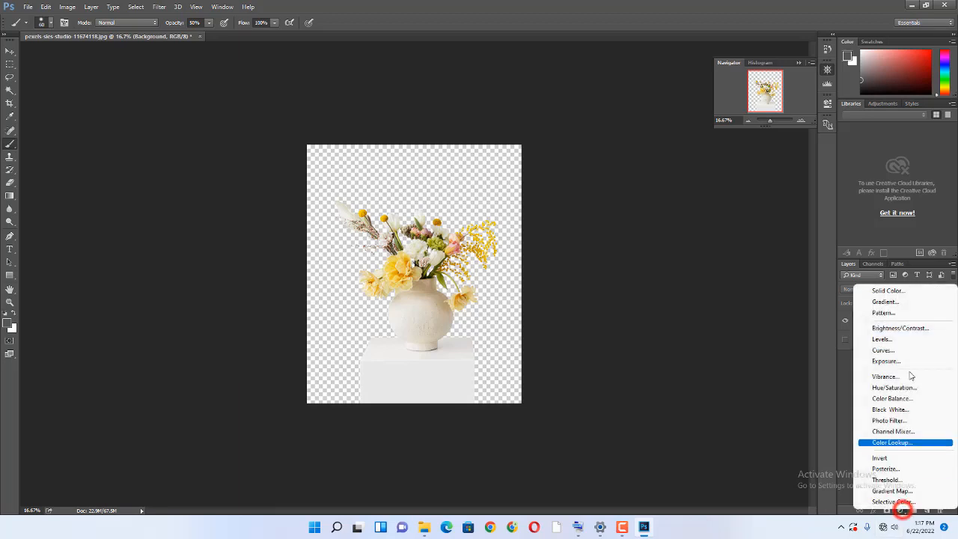
{"action": "left_click", "coordinate": [910, 292]}
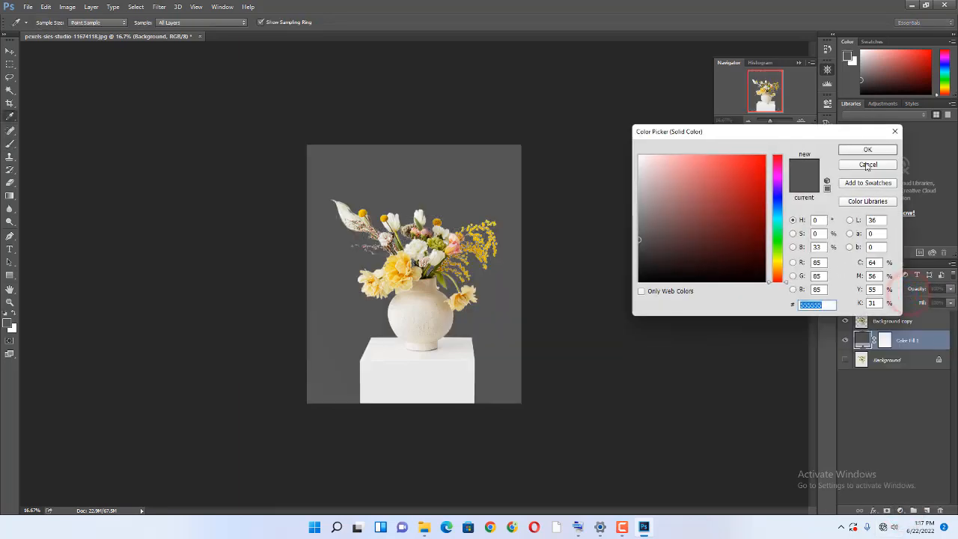
{"action": "left_click", "coordinate": [868, 151]}
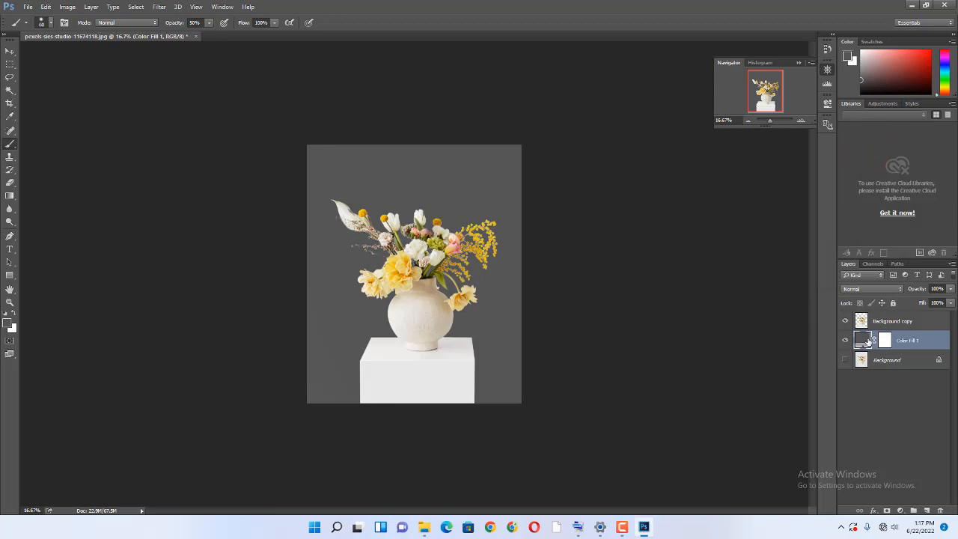
Recolor the Solid Color fill layer behind the vase to a dusty pink, #ac8d8d.
{"action": "double_click", "coordinate": [862, 341]}
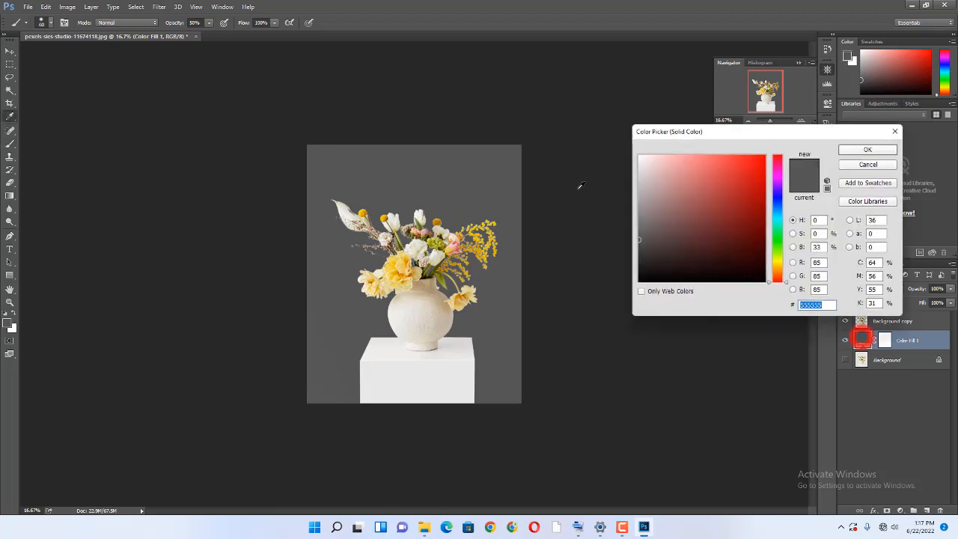
{"action": "mouse_move", "coordinate": [646, 178]}
{"action": "left_mouse_down"}
{"action": "mouse_move", "coordinate": [637, 214]}
{"action": "mouse_move", "coordinate": [673, 252]}
{"action": "mouse_move", "coordinate": [666, 218]}
{"action": "left_mouse_up"}
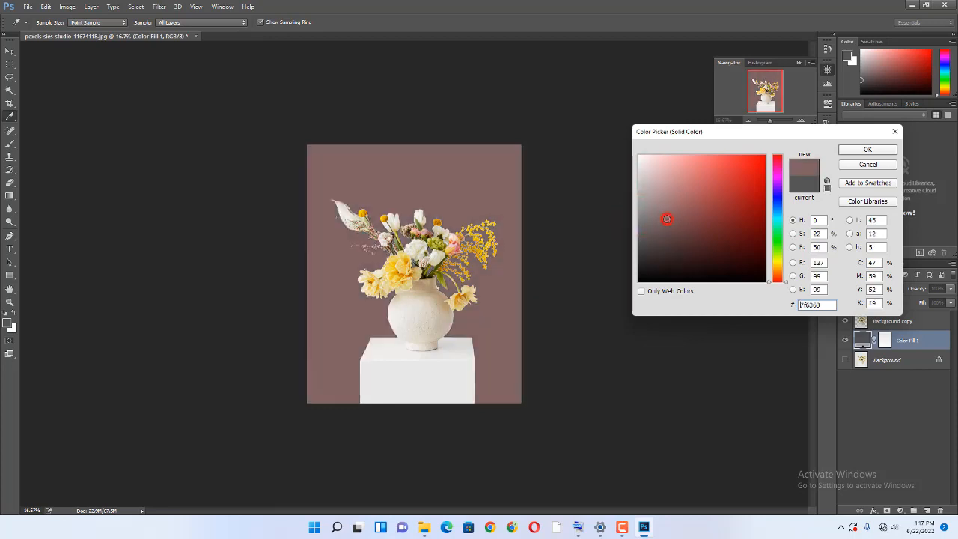
{"action": "left_click", "coordinate": [662, 196]}
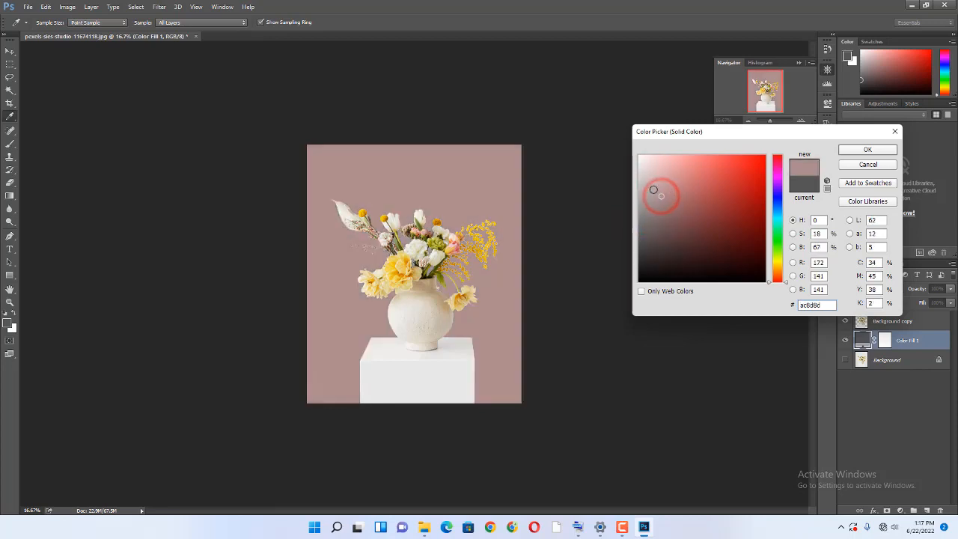